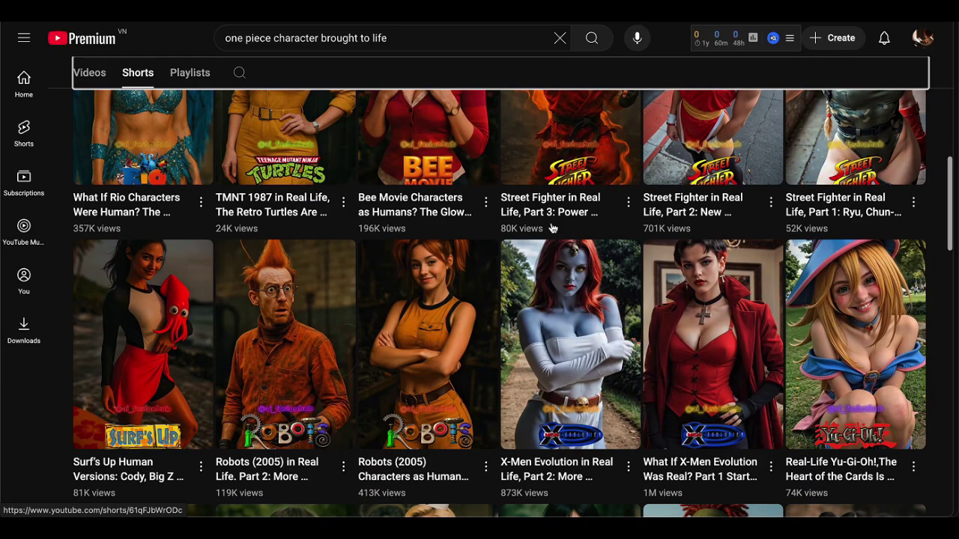
Browse the generated Kamado Tanjiro images enlarged, including the snowy one, then close the viewer
{"action": "scroll", "coordinate": [552, 227], "scroll_direction": "down", "scroll_amount": 2}
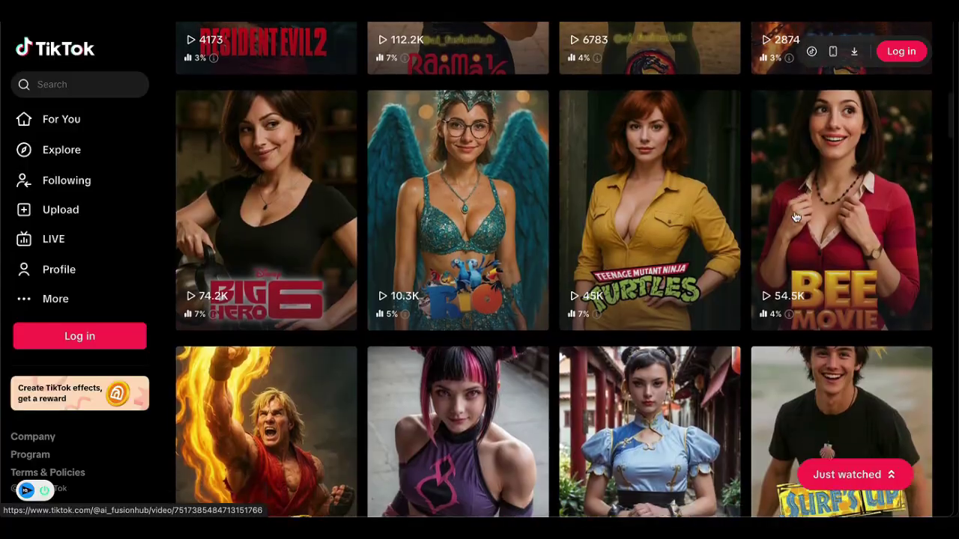
{"action": "scroll", "coordinate": [795, 217], "scroll_direction": "down", "scroll_amount": 4}
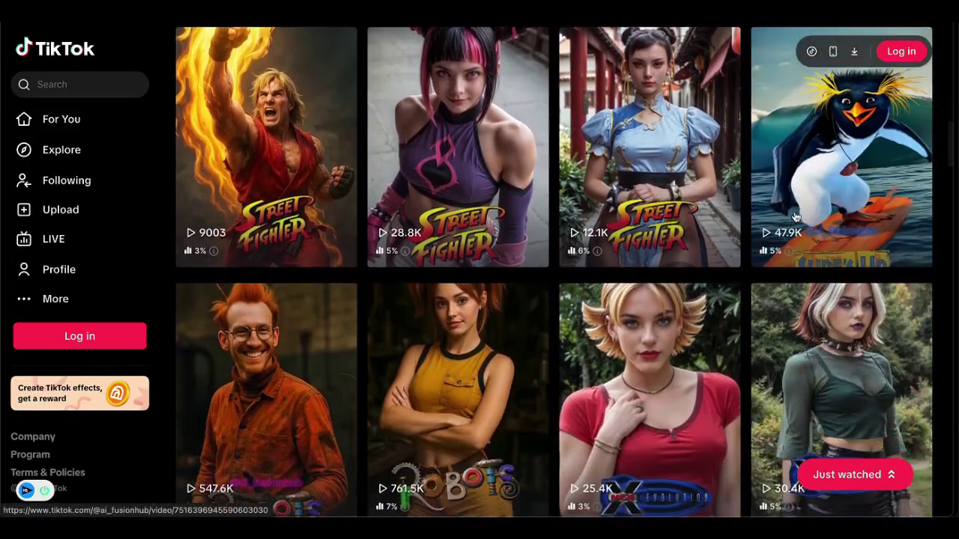
{"action": "scroll", "coordinate": [796, 217], "scroll_direction": "down", "scroll_amount": 4}
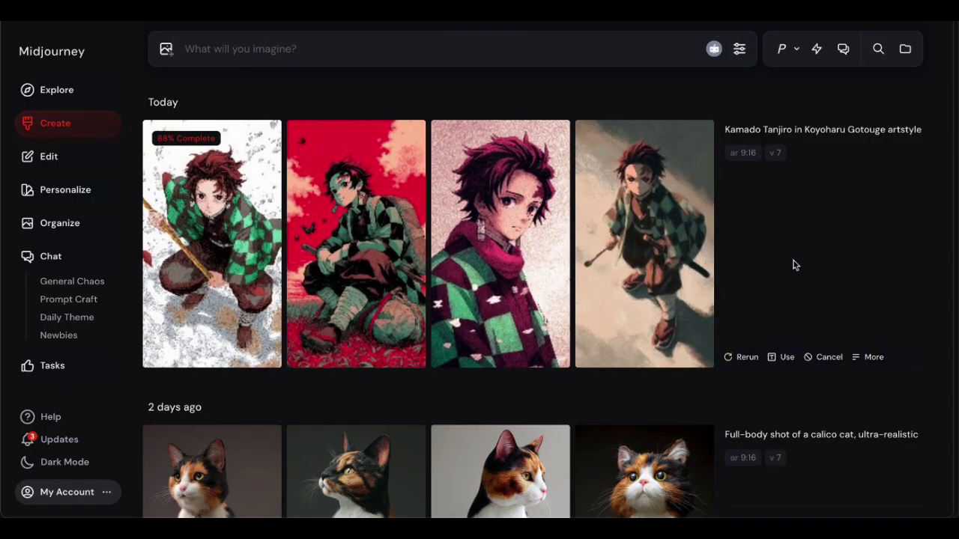
{"action": "left_click", "coordinate": [356, 247]}
{"action": "key", "text": "Right"}
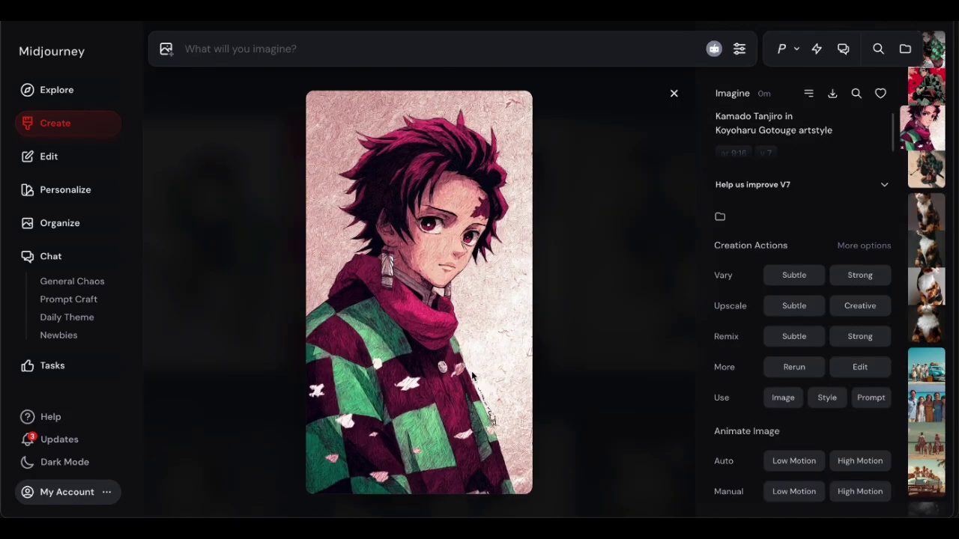
{"action": "key", "text": "Right"}
{"action": "left_click", "coordinate": [673, 94]}
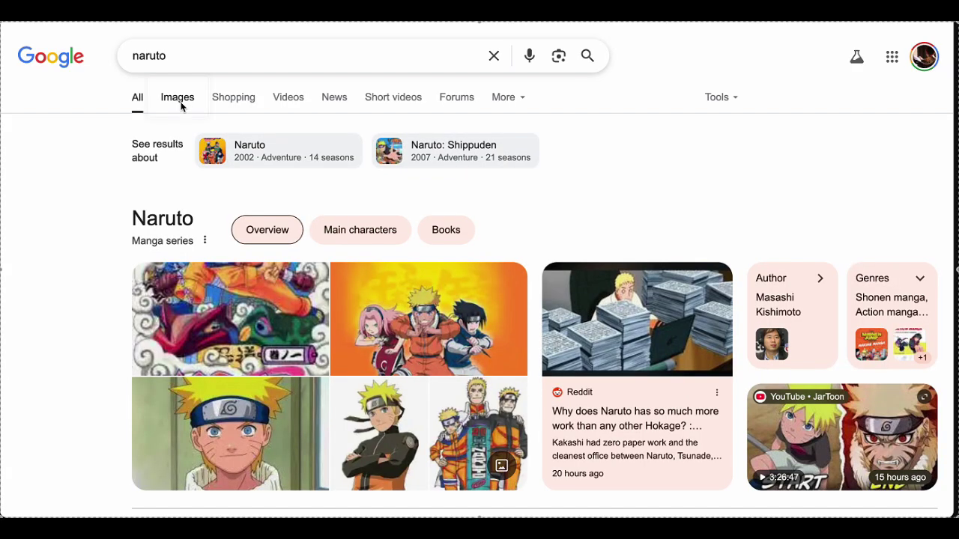
Switch to Google image results for 'naruto' and scroll through the artwork
{"action": "left_click", "coordinate": [179, 98]}
{"action": "scroll", "coordinate": [460, 193], "scroll_direction": "down", "scroll_amount": 1}
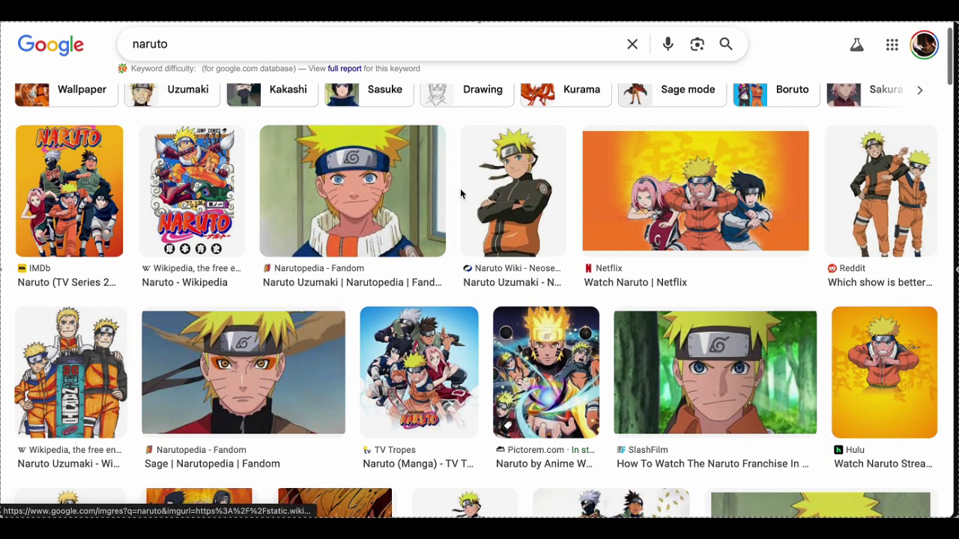
{"action": "scroll", "coordinate": [461, 193], "scroll_direction": "down", "scroll_amount": 10}
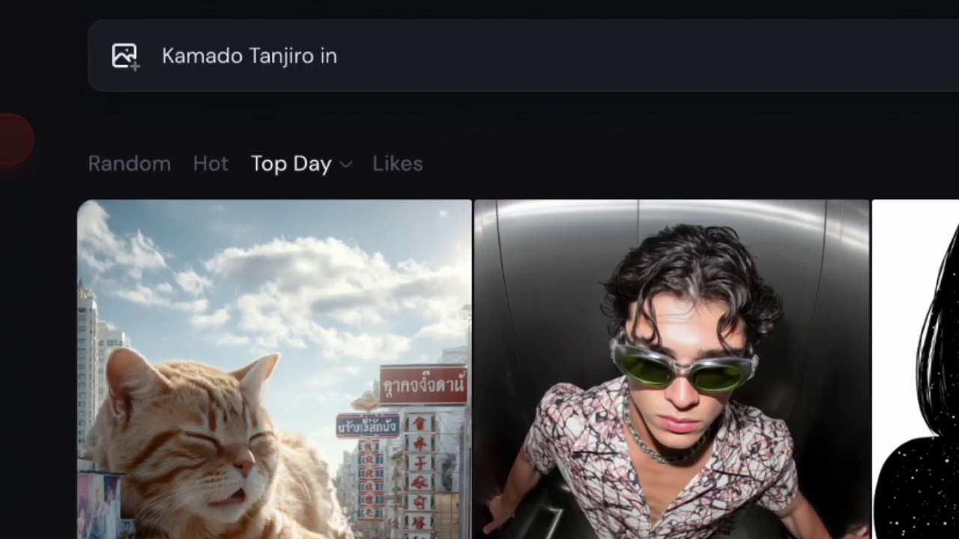
Submit the finished Kamado Tanjiro prompt, then begin a new Google search
{"action": "type", "text": "e artstyl"}
{"action": "key", "text": "Return"}
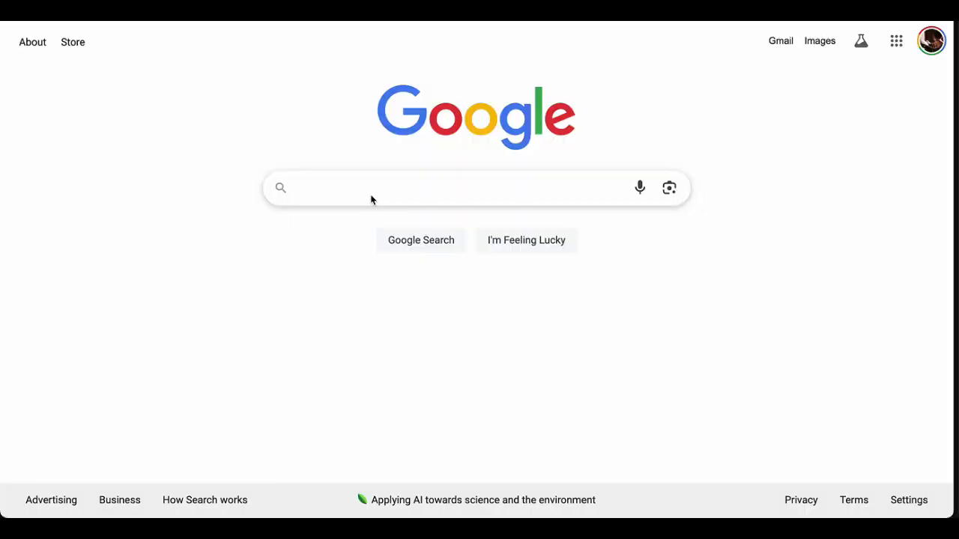
{"action": "left_click", "coordinate": [367, 191]}
Search for chatgpt, attach the two anime images, and paste the hyperrealistic prompt request
{"action": "type", "text": "chatgpt"}
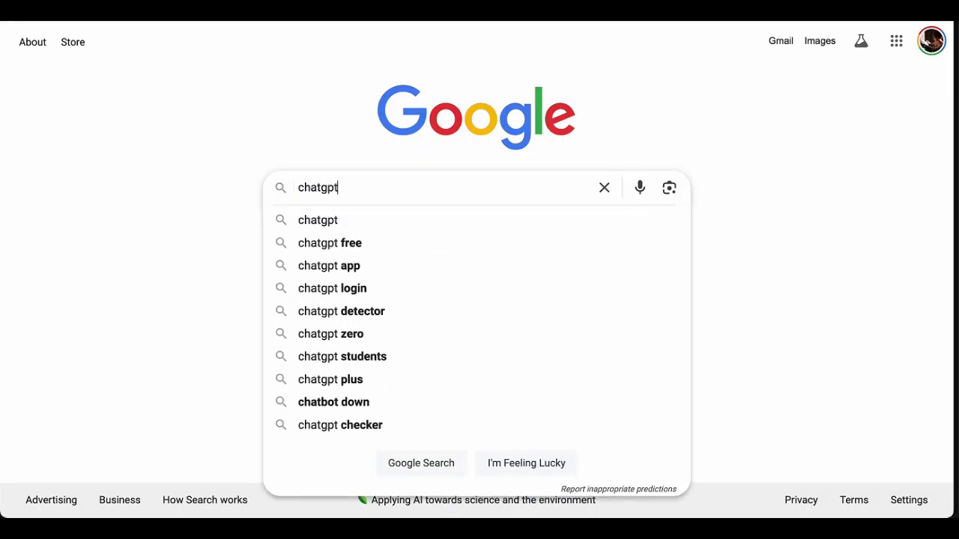
{"action": "key", "text": "Return"}
{"action": "scroll", "coordinate": [218, 155], "scroll_direction": "down", "scroll_amount": 2}
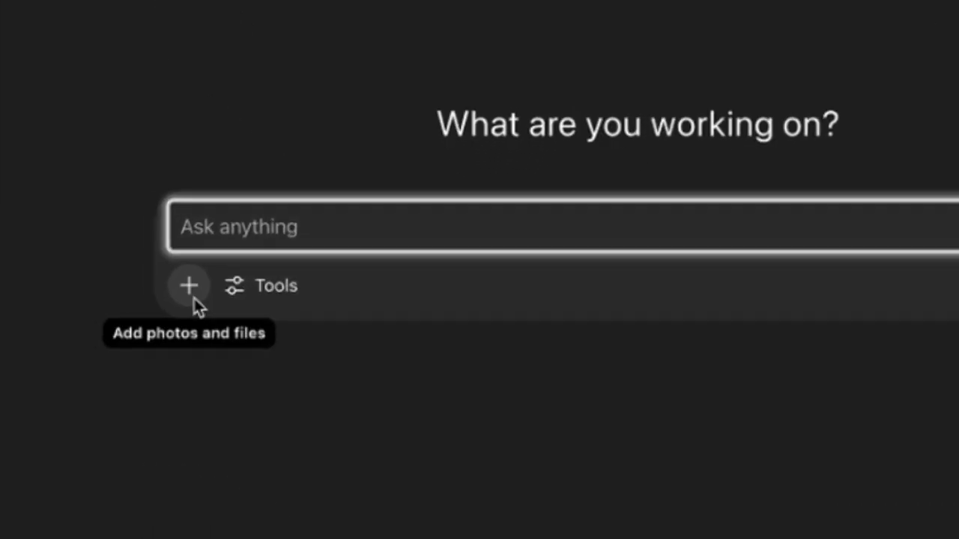
{"action": "left_click", "coordinate": [325, 283]}
{"action": "left_click", "coordinate": [204, 365]}
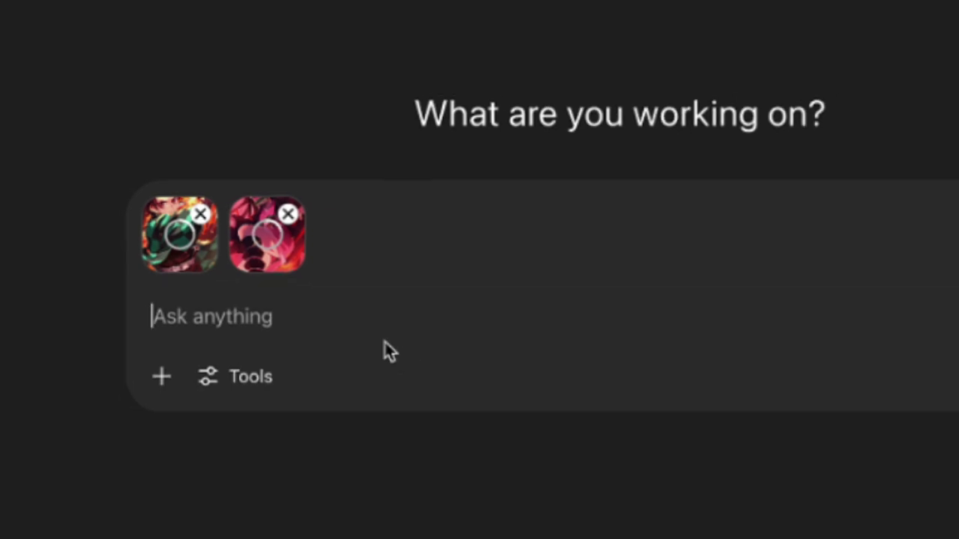
{"action": "type", "text": "I want to recreate these pictures in 4K hyperrealistic style. The scene, special effects, character features, body, clothes, and hair color all need to be restored. Please give me AI image prompts one by one."}
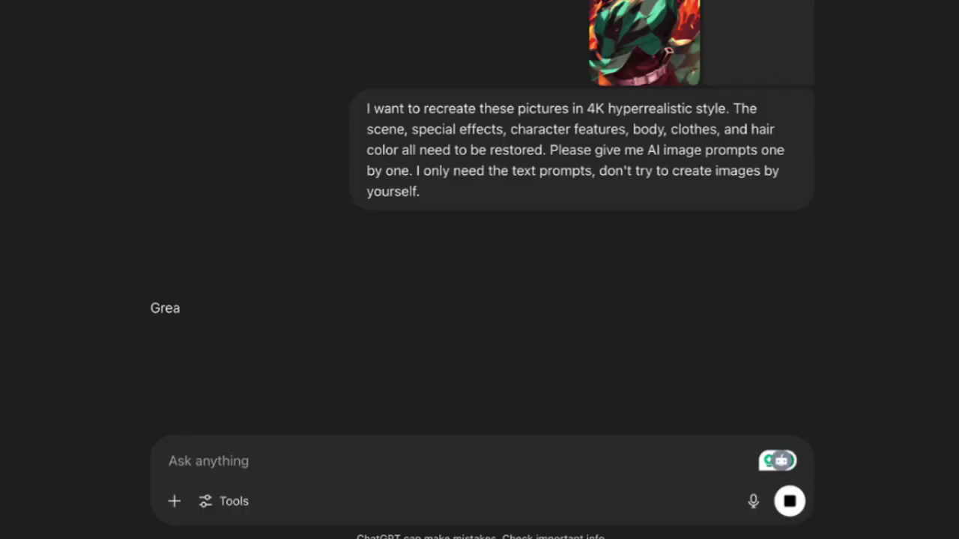
Copy ChatGPT's revised Kamado Tanjiro prompt into the image generator's prompt box
{"action": "scroll", "coordinate": [431, 363], "scroll_direction": "down", "scroll_amount": 4}
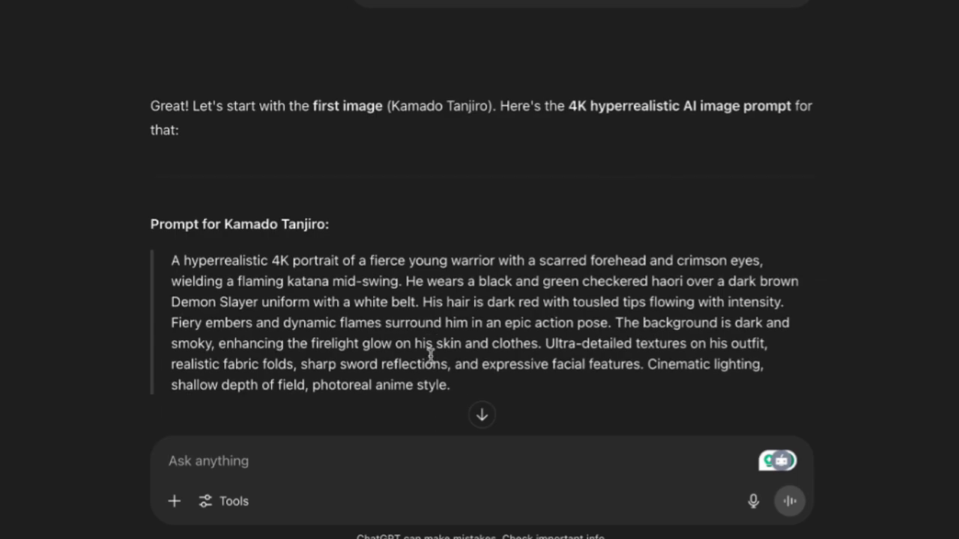
{"action": "scroll", "coordinate": [431, 358], "scroll_direction": "down", "scroll_amount": 3}
{"action": "scroll", "coordinate": [432, 358], "scroll_direction": "up", "scroll_amount": 1}
{"action": "scroll", "coordinate": [431, 360], "scroll_direction": "up", "scroll_amount": 1}
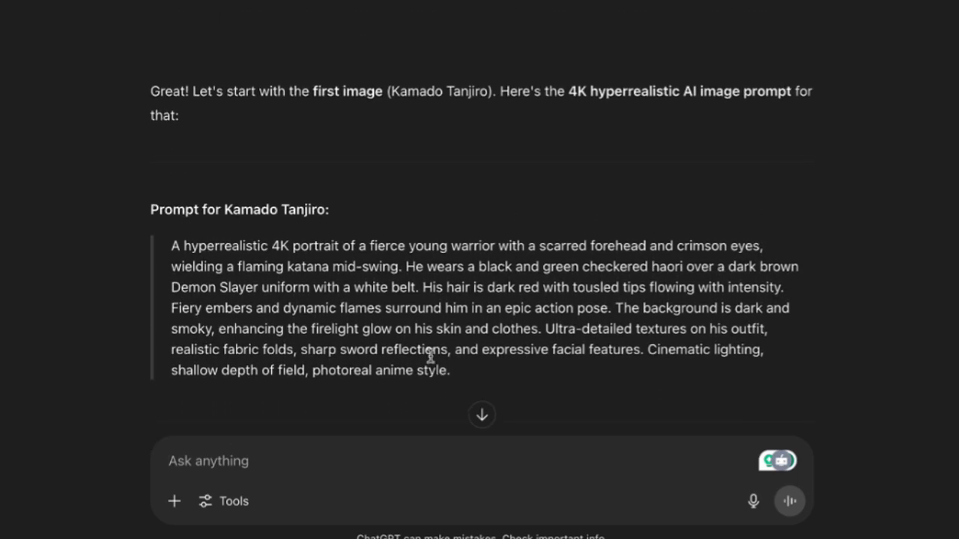
{"action": "scroll", "coordinate": [431, 358], "scroll_direction": "down", "scroll_amount": 1}
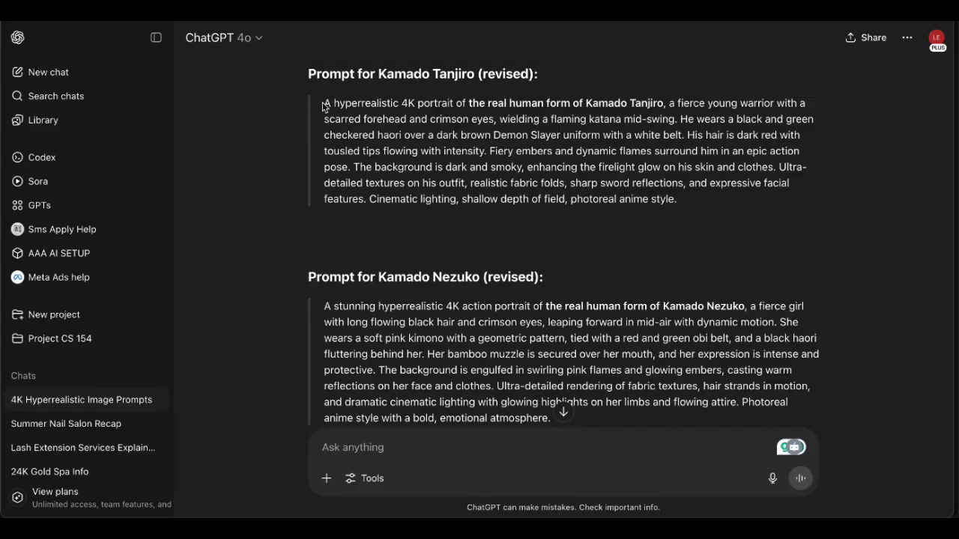
{"action": "left_click_drag", "start_coordinate": [324, 107], "coordinate": [695, 196]}
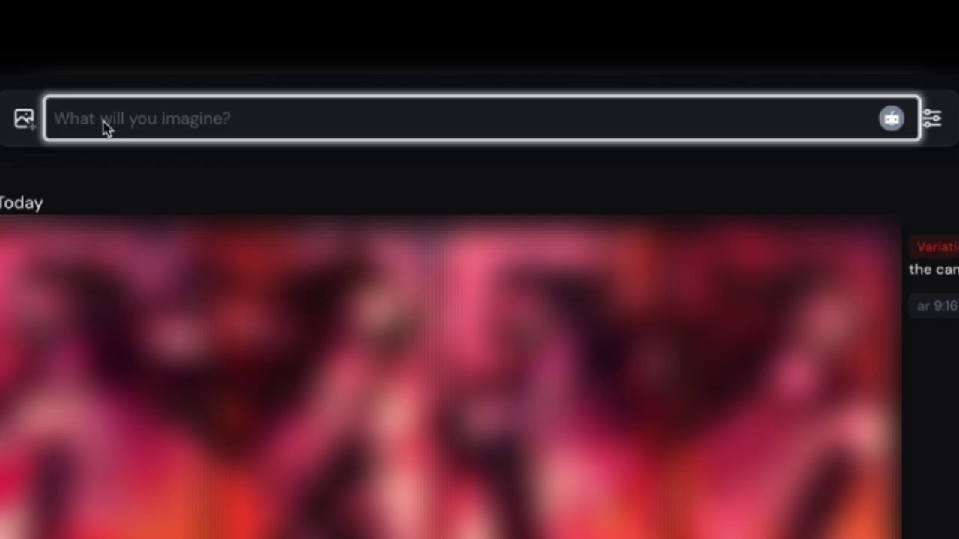
{"action": "type", "text": "A hyperrealistic 4K portrait of the real human form of Kamado Tanjiro, a fierce young warrior with a scarred forehead and crimson eyes, wielding a flaming katana mid-swing. He wears a black and green checkered haori over a dark brown Demon Slayer uniform with a white belt. His hair is dark red with tousled tips flowing with intensity. Fiery embers and dynamic flames surround him in an epic action pose. The background is dark and smoky, enhancing the firelight glow on his skin and clothes. Ultra-detailed textures on his outfit, realistic fabric folds, sharp sword reflections, and expressive facial features. Cinematic lighting, shallow depth of field."}
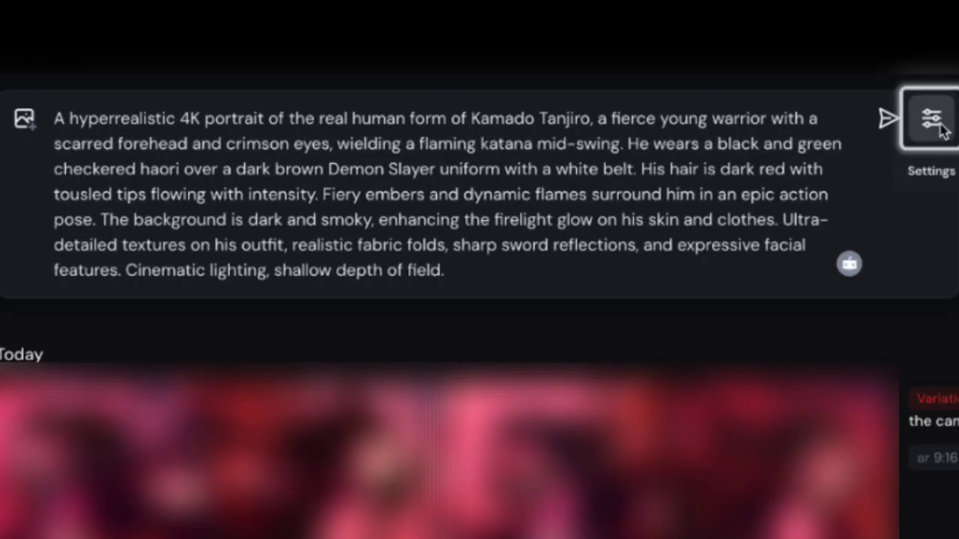
Check the generation settings, then submit the pasted real-human Tanjiro prompt
{"action": "left_click", "coordinate": [936, 123]}
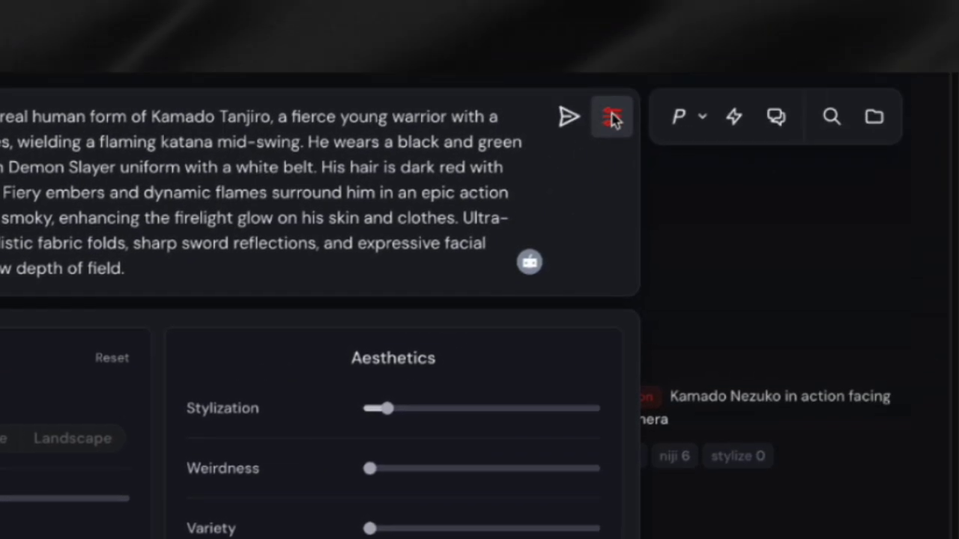
{"action": "left_click", "coordinate": [952, 0]}
{"action": "key", "text": "Return"}
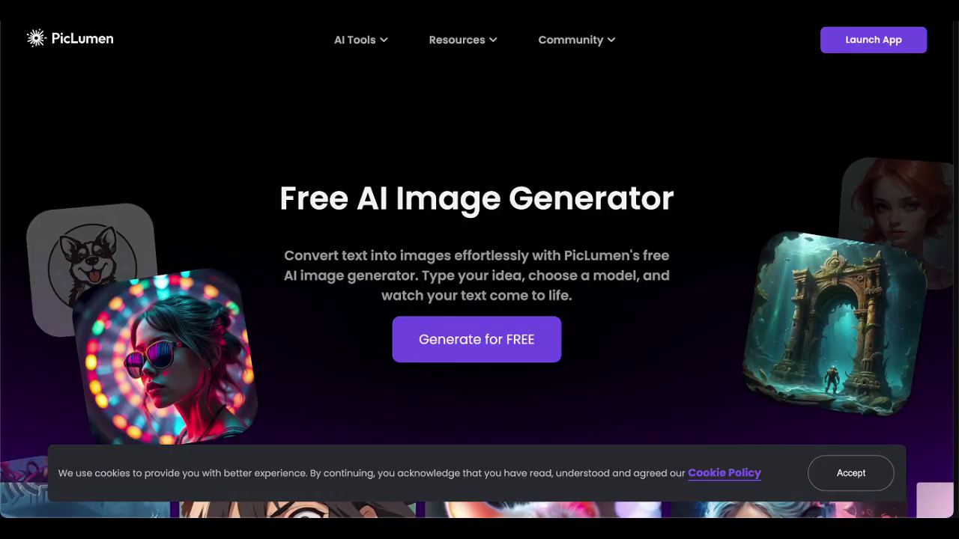
Open PicLumen's free generator, skip the tour, choose 9:16 portrait, and view the Tanjiro results
{"action": "left_click", "coordinate": [436, 341]}
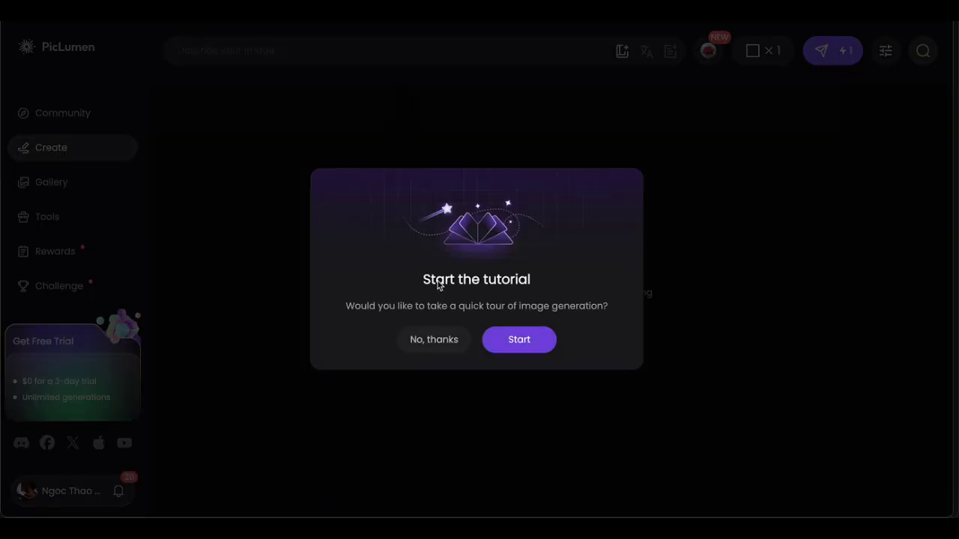
{"action": "left_click", "coordinate": [441, 339]}
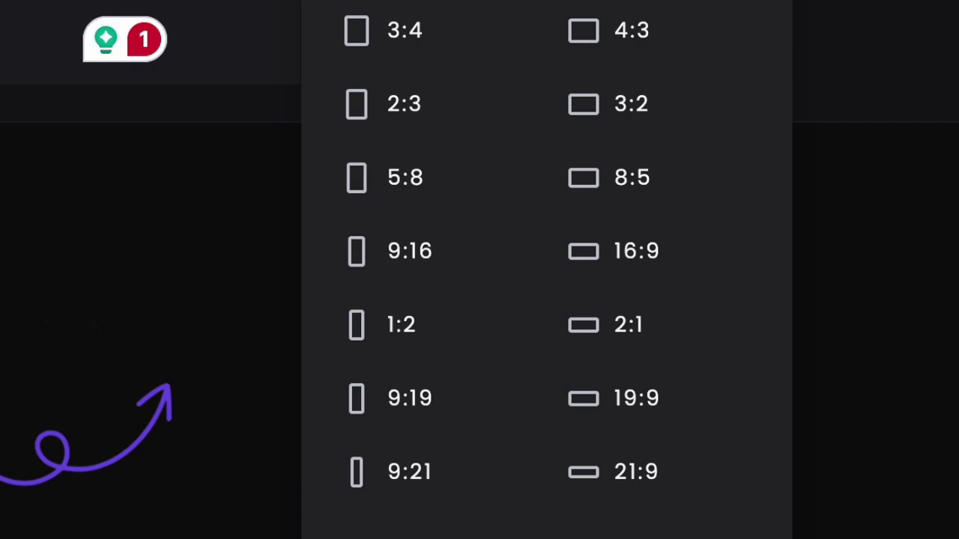
{"action": "left_click", "coordinate": [400, 259]}
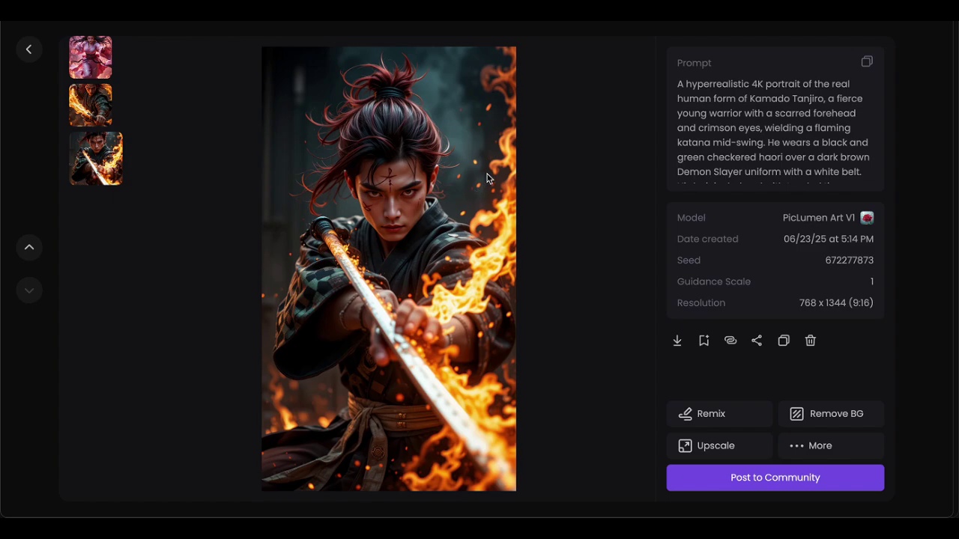
{"action": "left_click", "coordinate": [101, 107]}
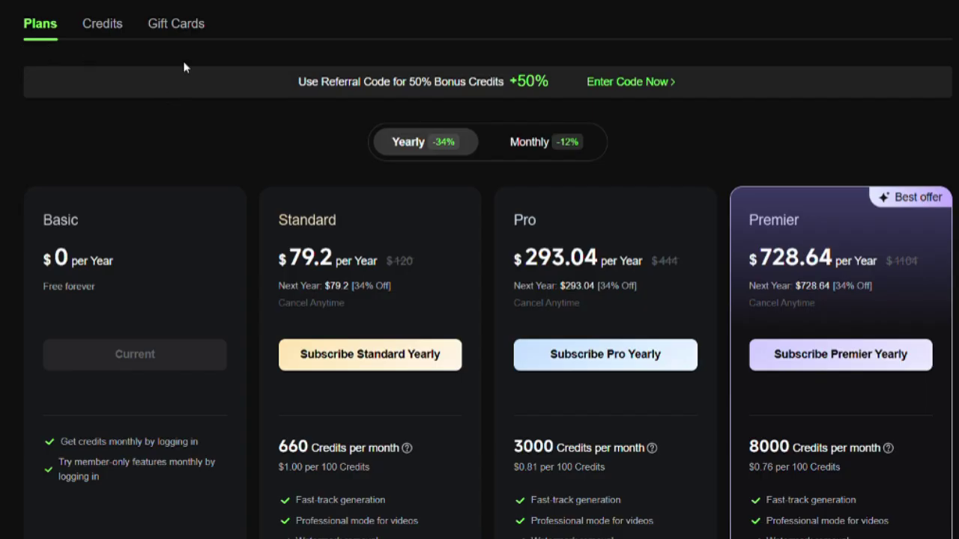
Scroll the Plans page and switch the prices to monthly billing
{"action": "scroll", "coordinate": [168, 108], "scroll_direction": "down", "scroll_amount": 2}
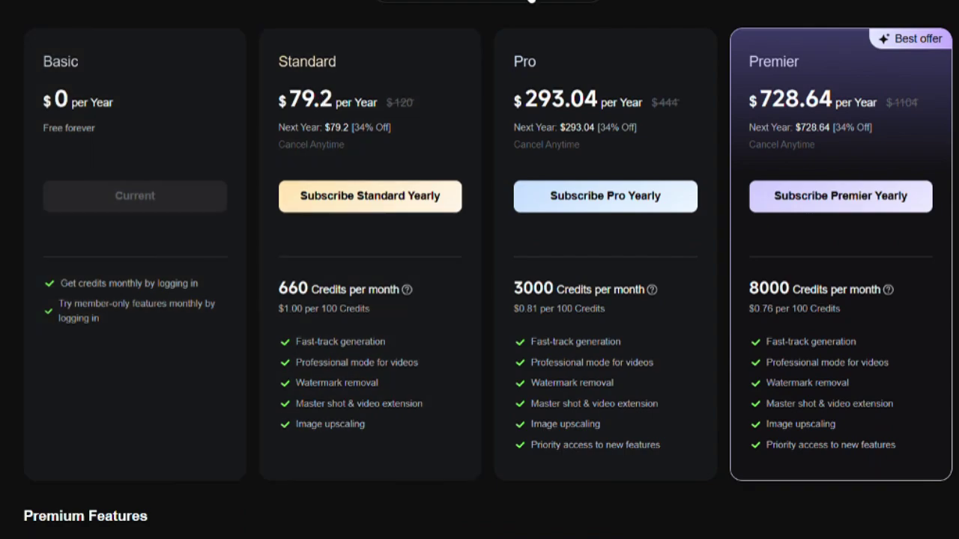
{"action": "left_click", "coordinate": [528, 1]}
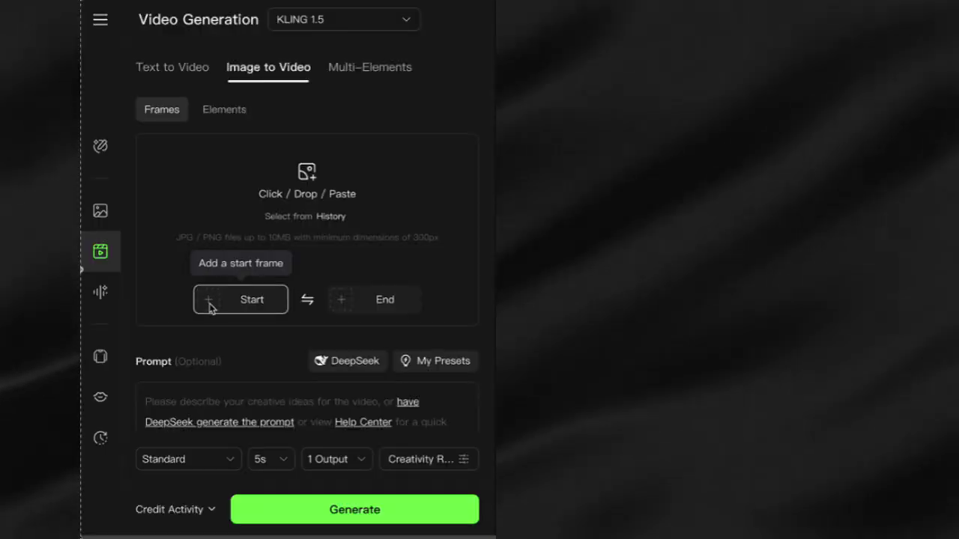
Upload the anime start frame and the realistic end frame, and select the KLING 1.6 model
{"action": "left_click", "coordinate": [364, 299]}
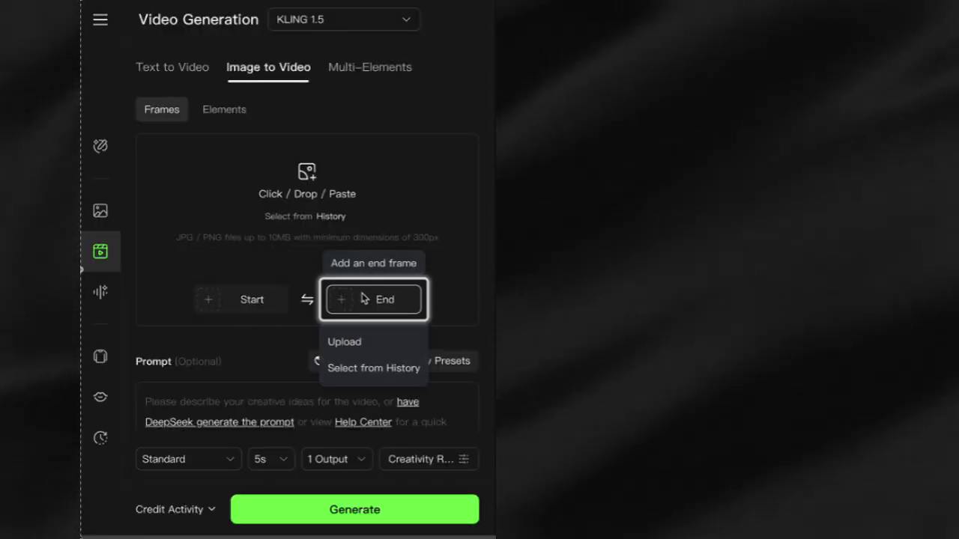
{"action": "left_click", "coordinate": [266, 304]}
{"action": "left_click", "coordinate": [219, 346]}
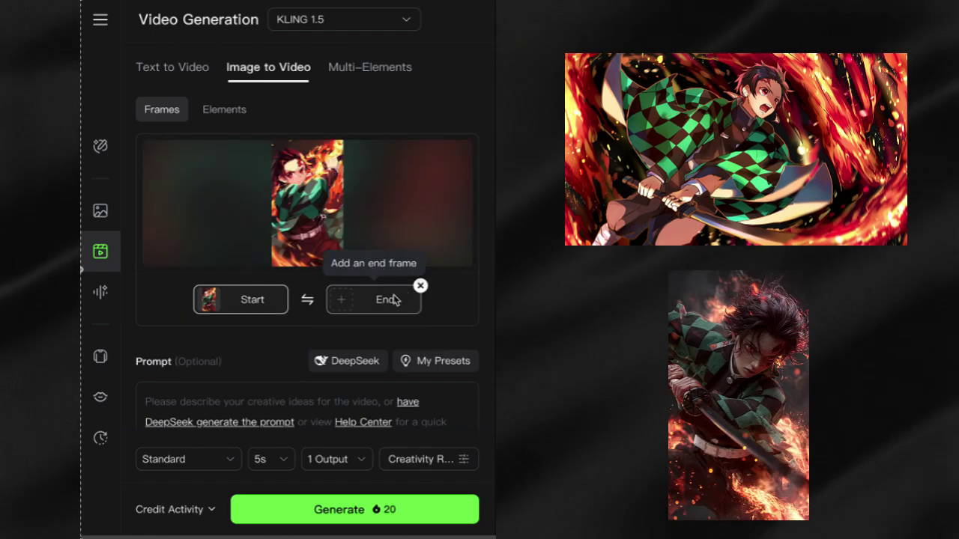
{"action": "left_click", "coordinate": [385, 300]}
{"action": "left_click", "coordinate": [379, 344]}
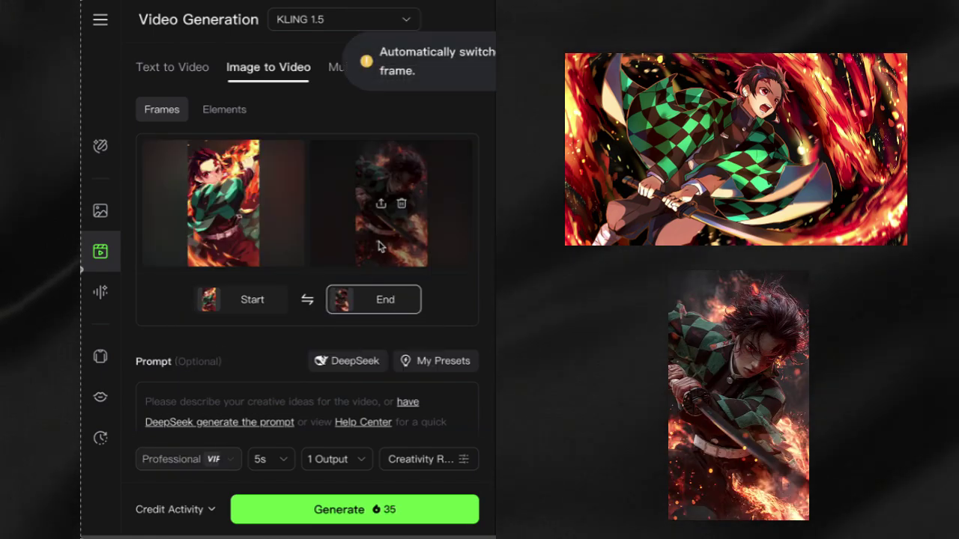
{"action": "left_click", "coordinate": [399, 22]}
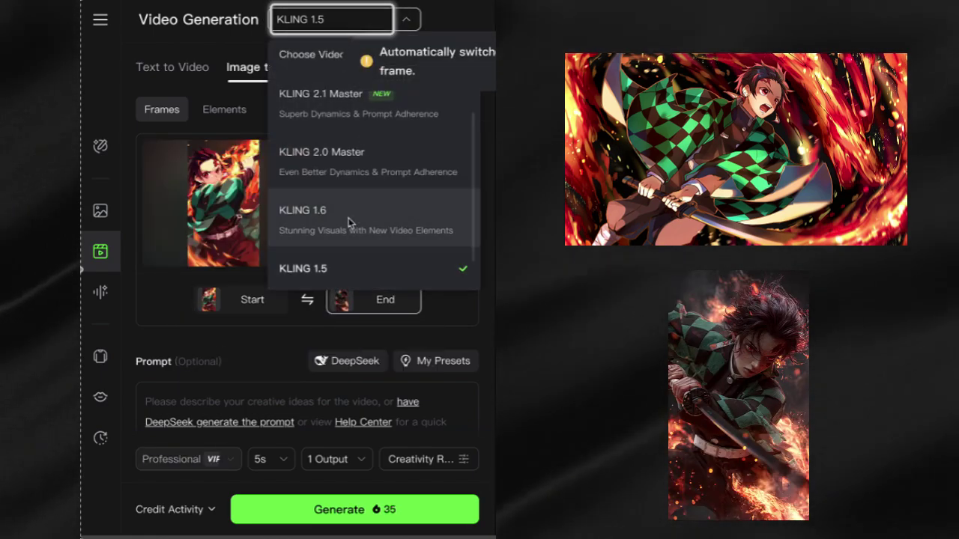
{"action": "left_click", "coordinate": [349, 210]}
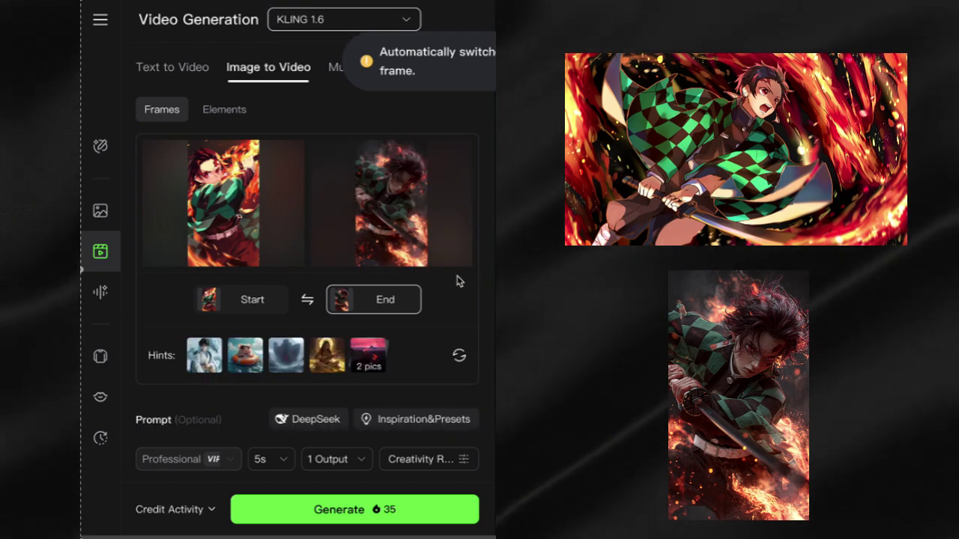
Enter the anime-to-realistic Tanjiro transformation prompt with sword and flames, and generate
{"action": "scroll", "coordinate": [461, 281], "scroll_direction": "down", "scroll_amount": 1}
{"action": "scroll", "coordinate": [459, 281], "scroll_direction": "down", "scroll_amount": 5}
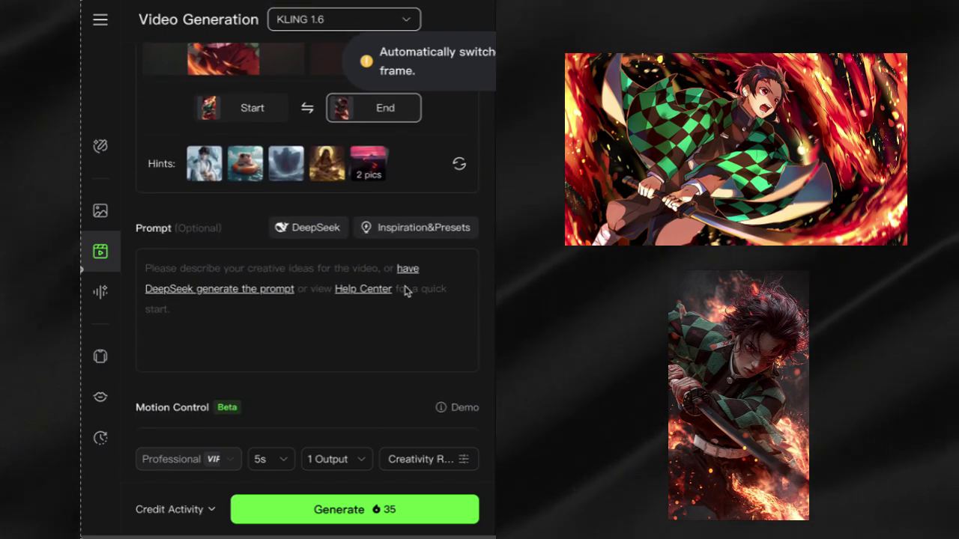
{"action": "left_click", "coordinate": [274, 218]}
{"action": "type", "text": "Start with Kamado Tanjiro in anime style, swinging his sword surrounded by flames. As he swings, his features and clothes gradually transform into hyperrealistic textures and details, blending motion with realis"}
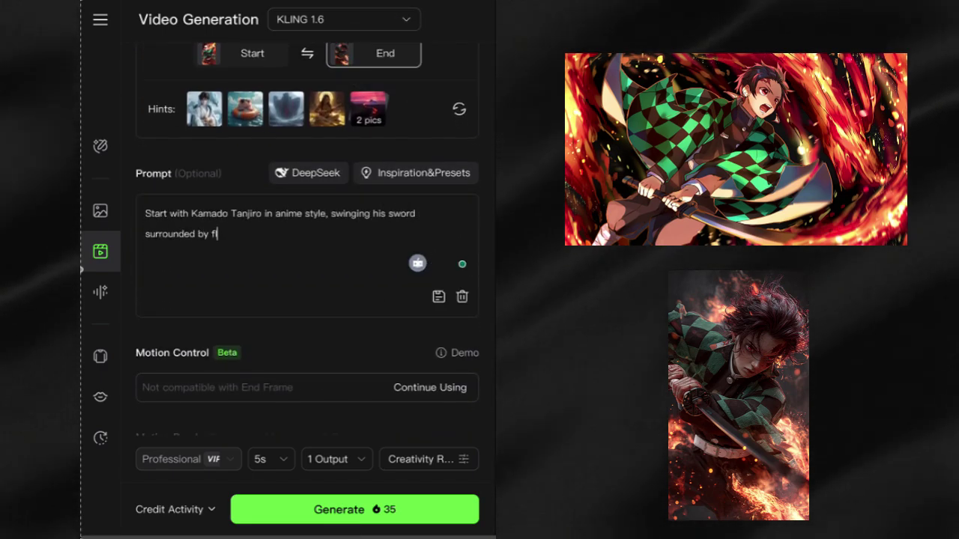
{"action": "type", "text": "m. The flames around him turns realistic, with the background darkening as the transformation processes, until he's fully in human form by the end of the swing."}
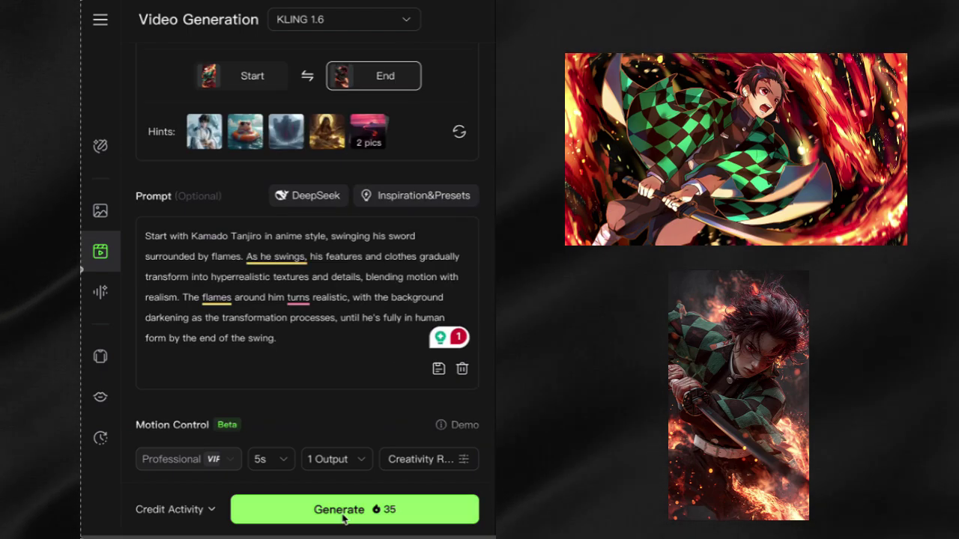
{"action": "left_click", "coordinate": [343, 515]}
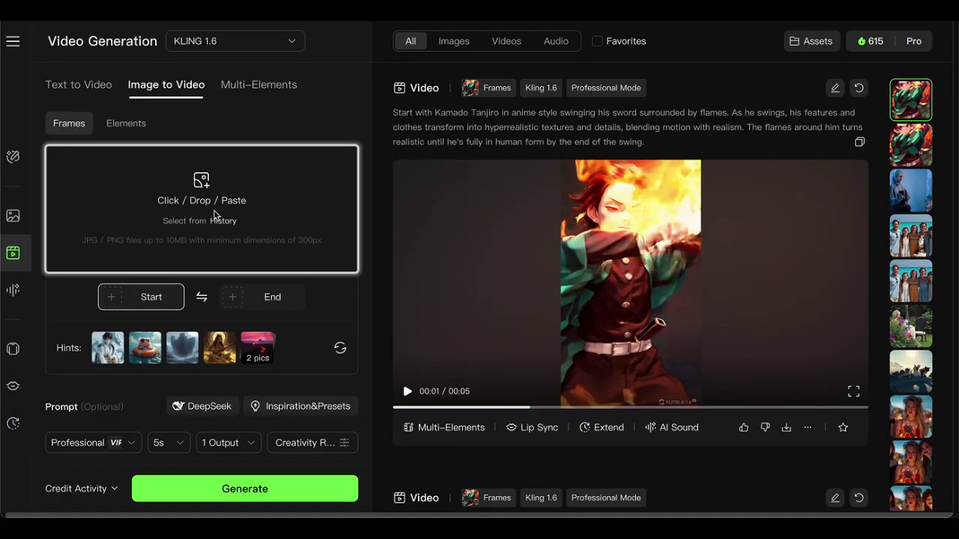
Paste a new start frame image into the upload box
{"action": "key", "text": "ctrl+v"}
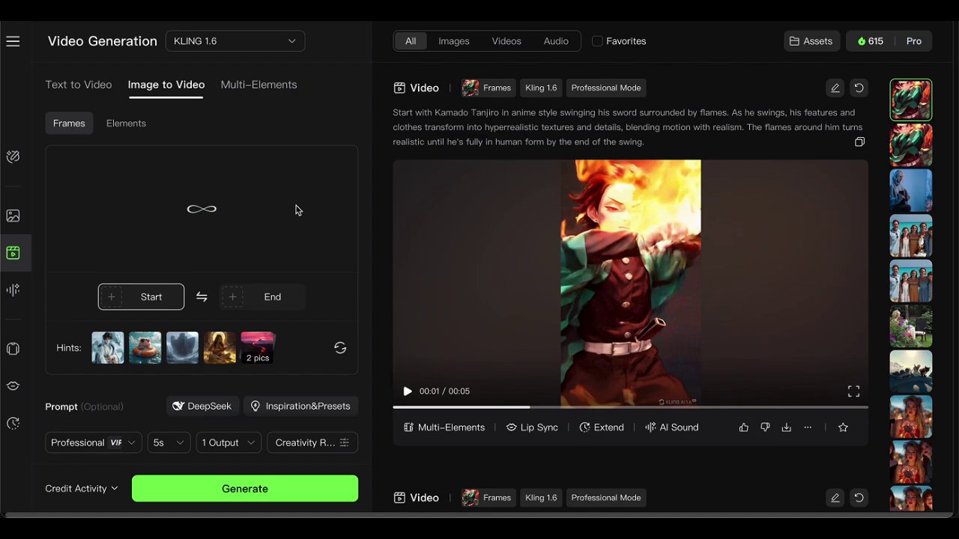
Delete the previous prompt text and have DeepSeek help write a new one
{"action": "scroll", "coordinate": [296, 210], "scroll_direction": "down", "scroll_amount": 3}
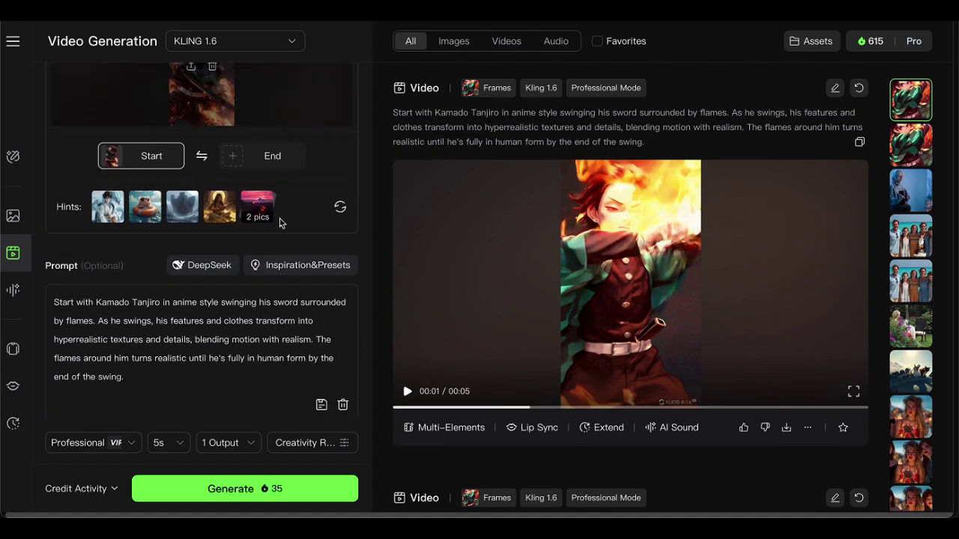
{"action": "key", "text": "ctrl+a"}
{"action": "key", "text": "BackSpace"}
{"action": "left_click", "coordinate": [215, 267]}
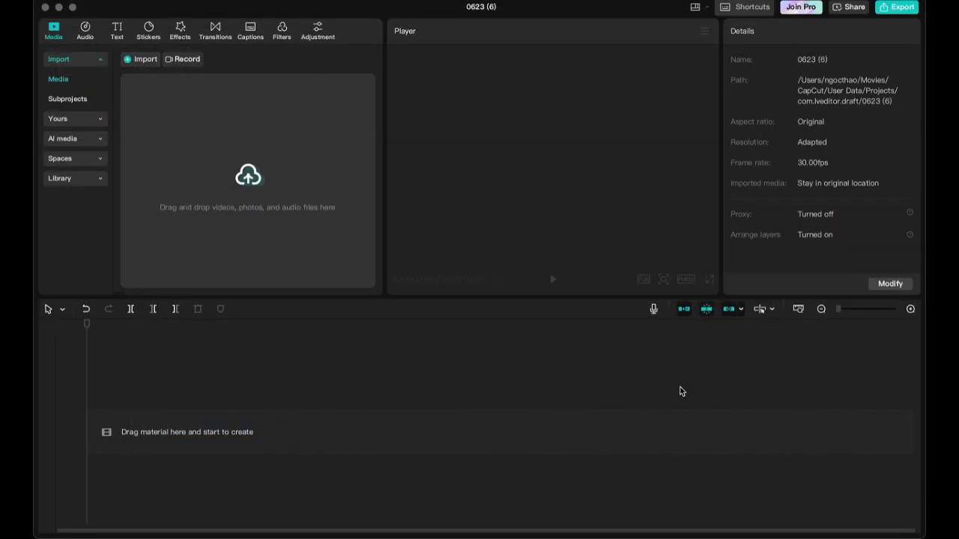
Put the four Kling clips on the timeline and set their speed to 1.50x
{"action": "left_click_drag", "start_coordinate": [150, 127], "coordinate": [152, 438]}
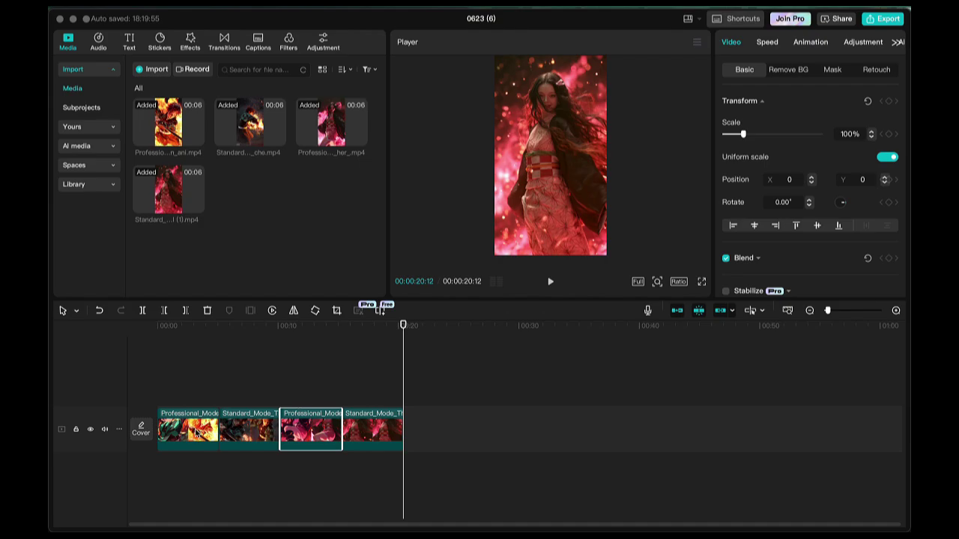
{"action": "left_click_drag", "start_coordinate": [402, 366], "coordinate": [155, 375]}
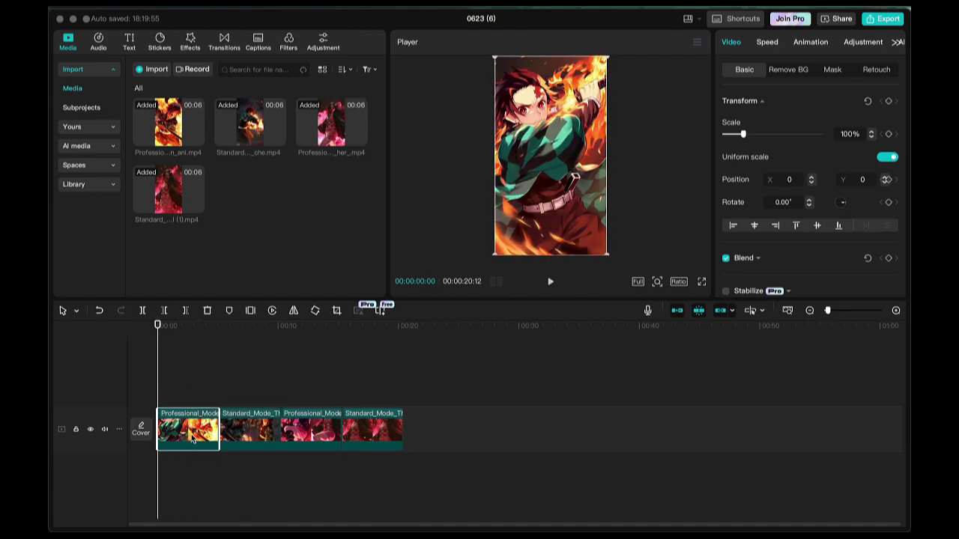
{"action": "left_click", "coordinate": [767, 43]}
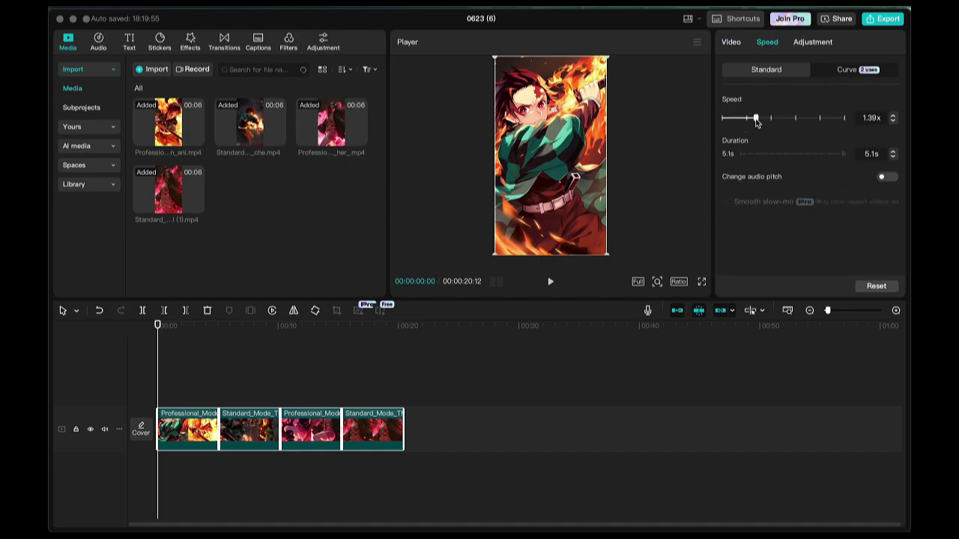
{"action": "left_click_drag", "start_coordinate": [754, 118], "coordinate": [755, 121]}
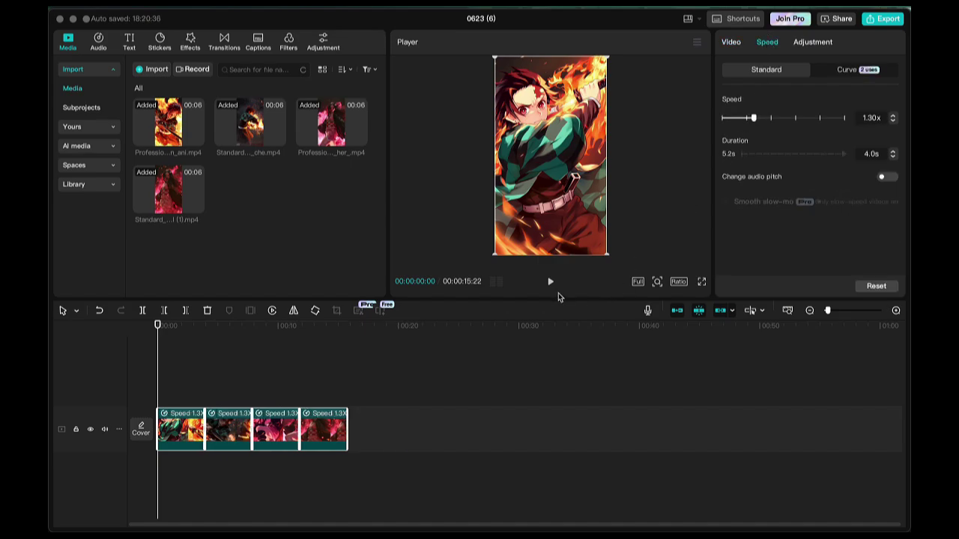
{"action": "left_click", "coordinate": [551, 282]}
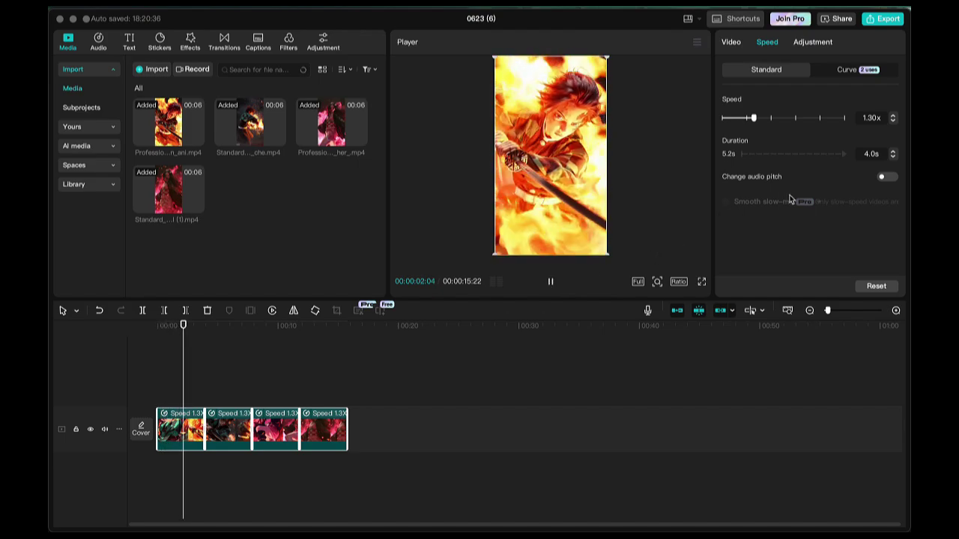
{"action": "left_click_drag", "start_coordinate": [758, 121], "coordinate": [760, 122]}
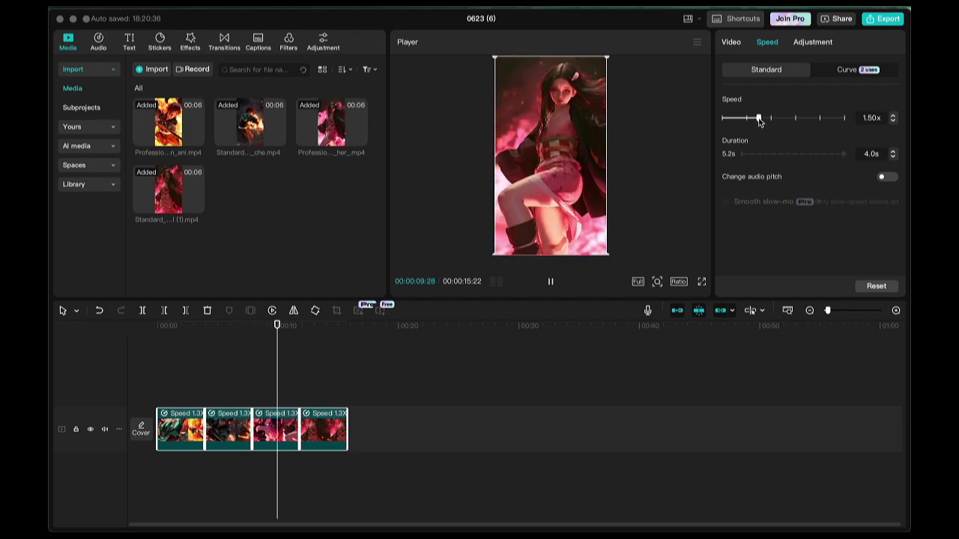
{"action": "left_click_drag", "start_coordinate": [759, 120], "coordinate": [759, 120]}
{"action": "left_click_drag", "start_coordinate": [277, 369], "coordinate": [129, 365]}
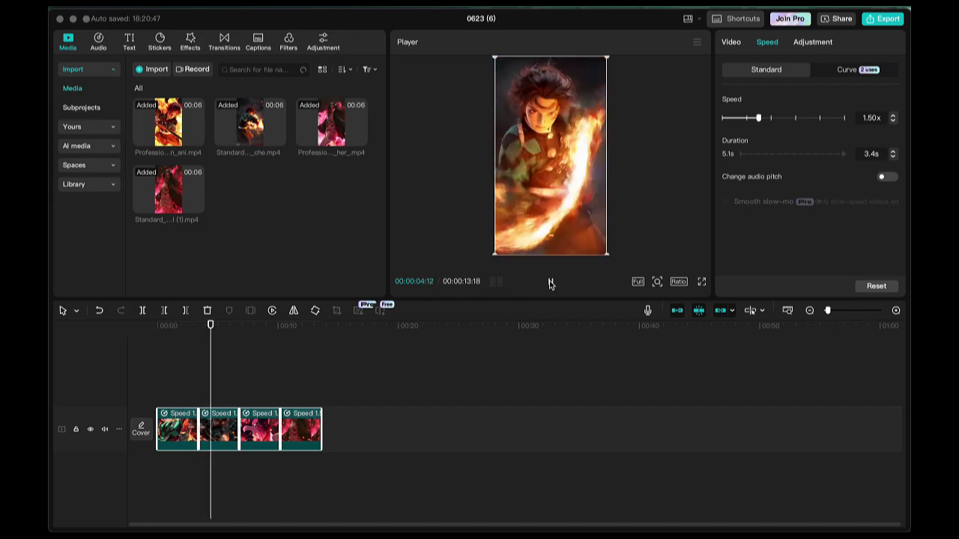
Add a Black Fade transition between clips and another Fade Out effect to the timeline
{"action": "left_click", "coordinate": [225, 42]}
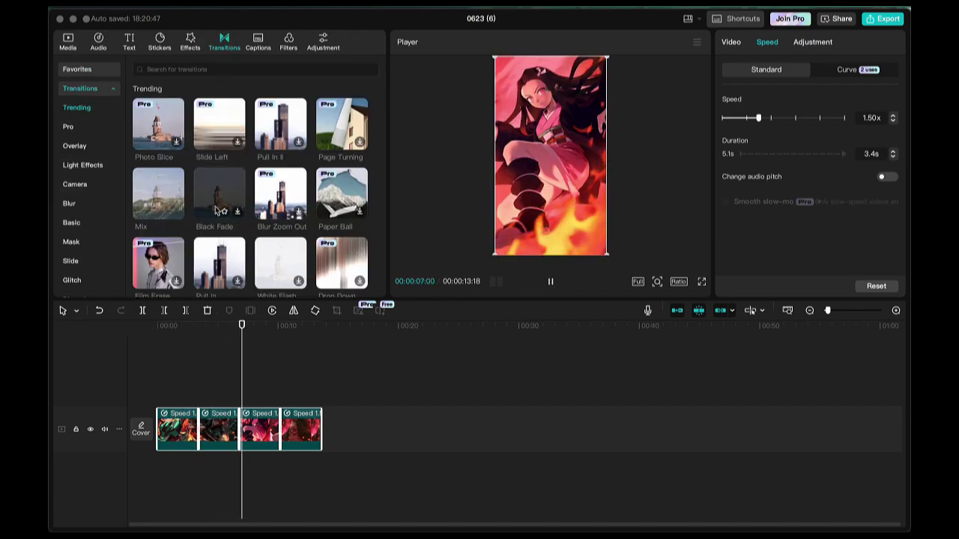
{"action": "left_click_drag", "start_coordinate": [197, 441], "coordinate": [199, 430]}
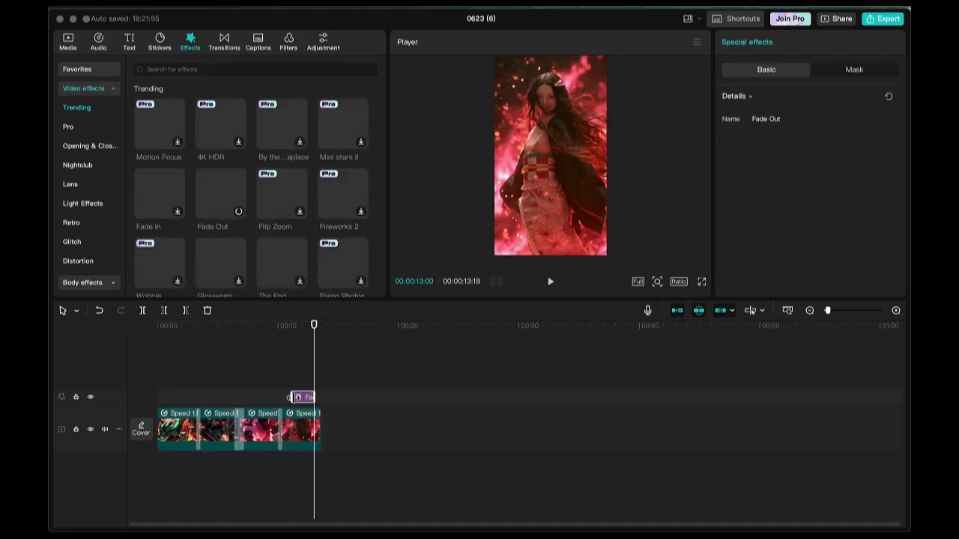
{"action": "left_click", "coordinate": [545, 286]}
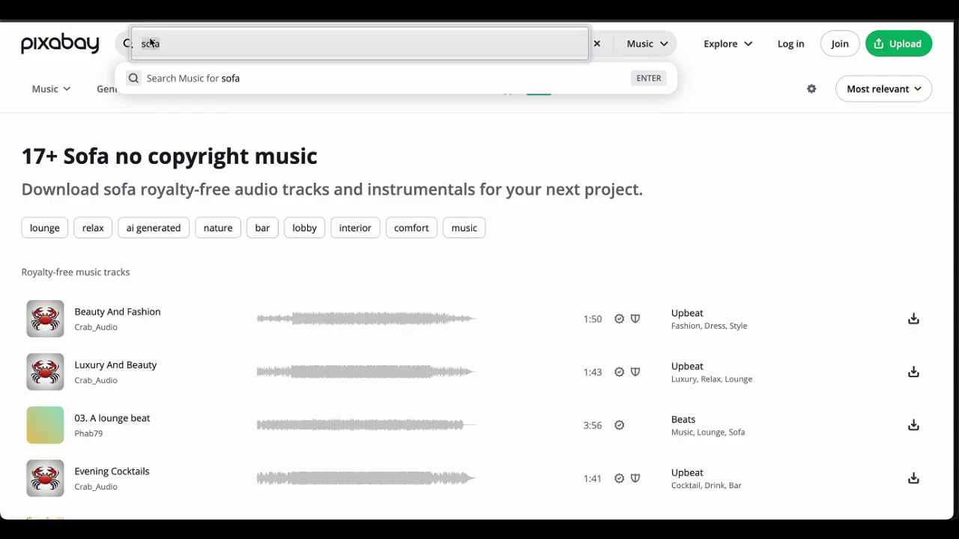
Search Pixabay music for 'epic music'
{"action": "type", "text": "epic mú"}
{"action": "key", "text": "BackSpace"}
{"action": "type", "text": "usic"}
{"action": "key", "text": "Return"}
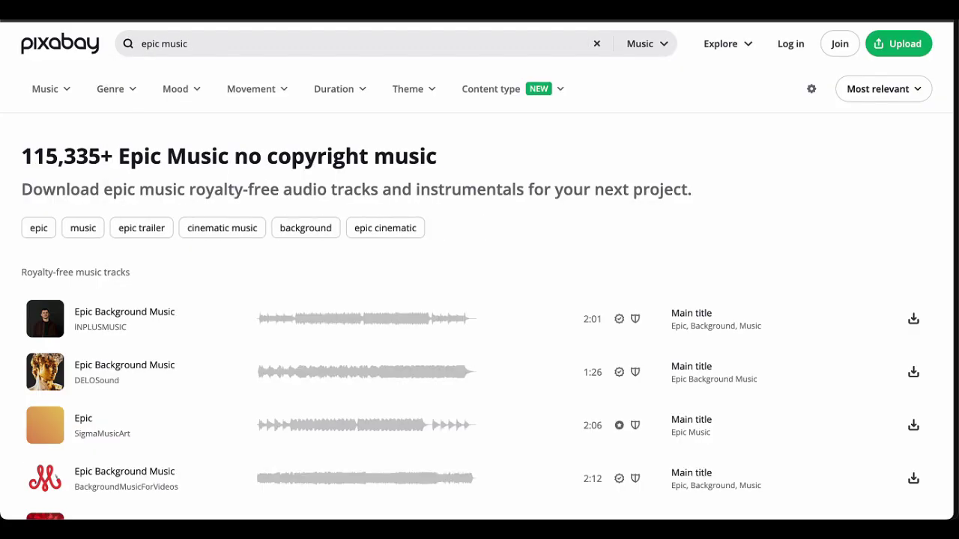
Preview epic background tracks, refine to 'epic anime music', and preview Inspiring Epic Adventure
{"action": "left_click", "coordinate": [45, 319]}
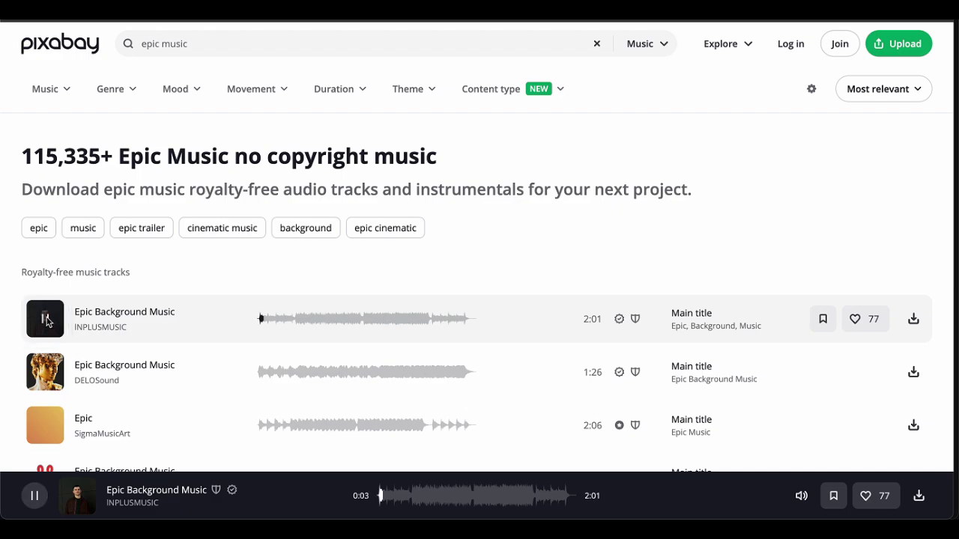
{"action": "scroll", "coordinate": [45, 319], "scroll_direction": "down", "scroll_amount": 2}
{"action": "left_click", "coordinate": [44, 368]}
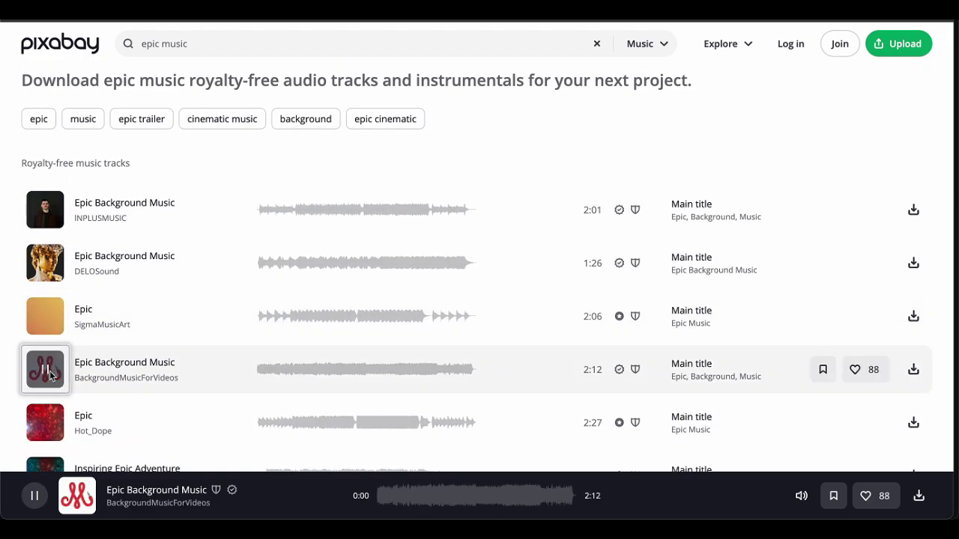
{"action": "left_click", "coordinate": [160, 45]}
{"action": "type", "text": "anime"}
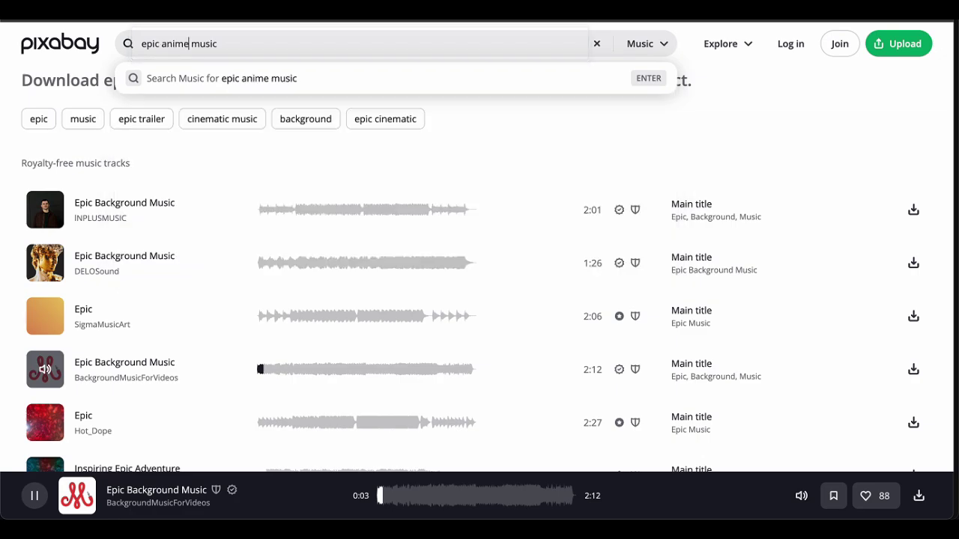
{"action": "key", "text": "Return"}
{"action": "scroll", "coordinate": [128, 188], "scroll_direction": "down", "scroll_amount": 4}
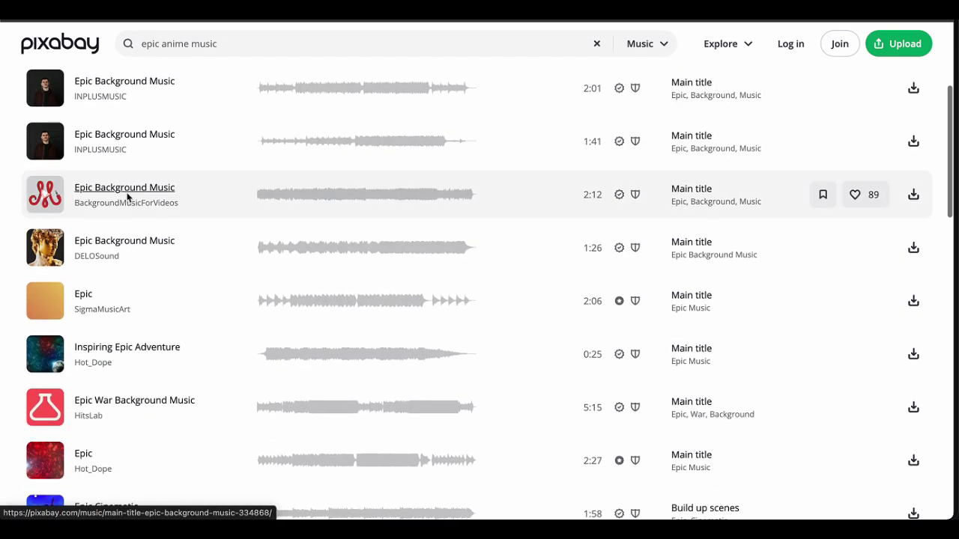
{"action": "left_click", "coordinate": [45, 262]}
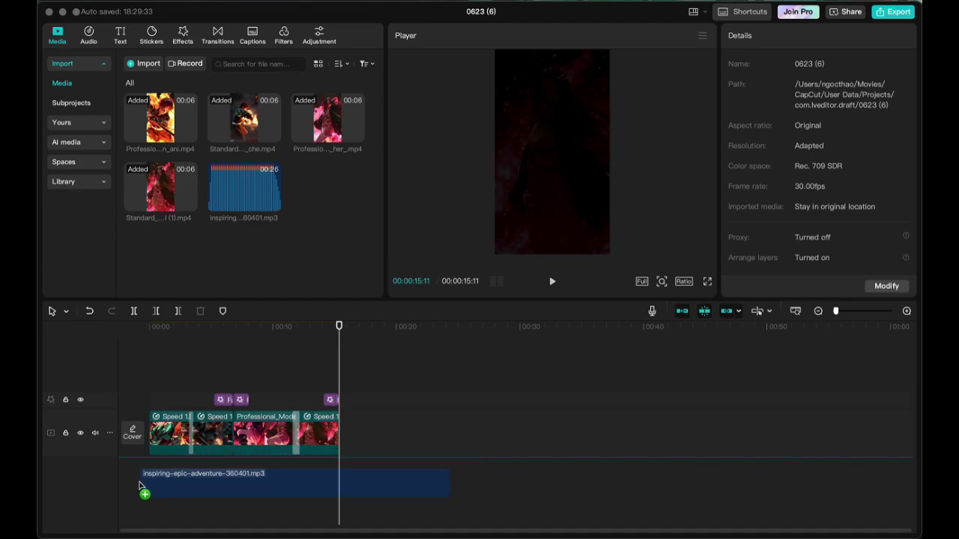
Place the track under the clips, cut it at their end, and add a 1.4s fade-out
{"action": "left_click_drag", "start_coordinate": [140, 487], "coordinate": [172, 484]}
{"action": "left_click_drag", "start_coordinate": [234, 483], "coordinate": [211, 483]}
{"action": "left_click", "coordinate": [552, 282]}
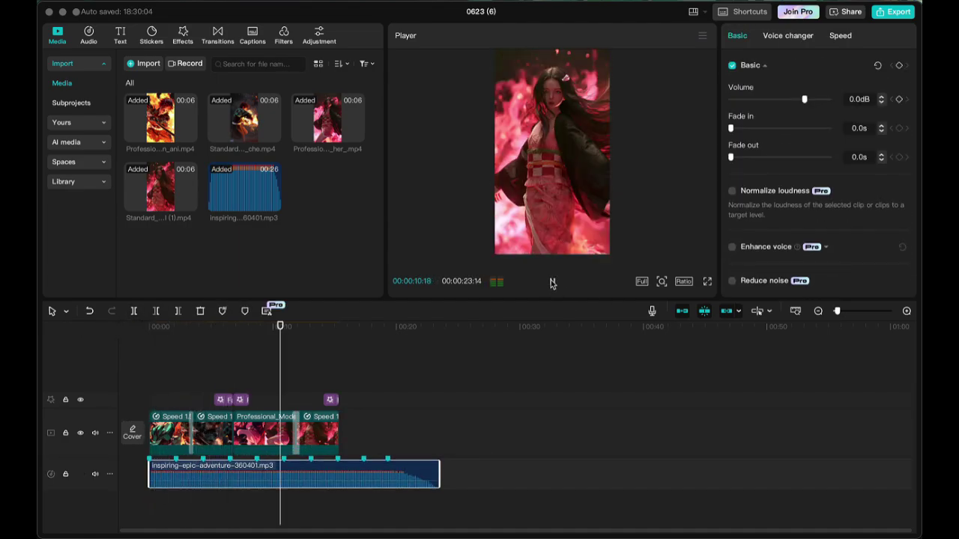
{"action": "left_click", "coordinate": [336, 363]}
{"action": "left_click", "coordinate": [132, 311]}
{"action": "left_click_drag", "start_coordinate": [731, 158], "coordinate": [756, 157]}
{"action": "key", "text": "space"}
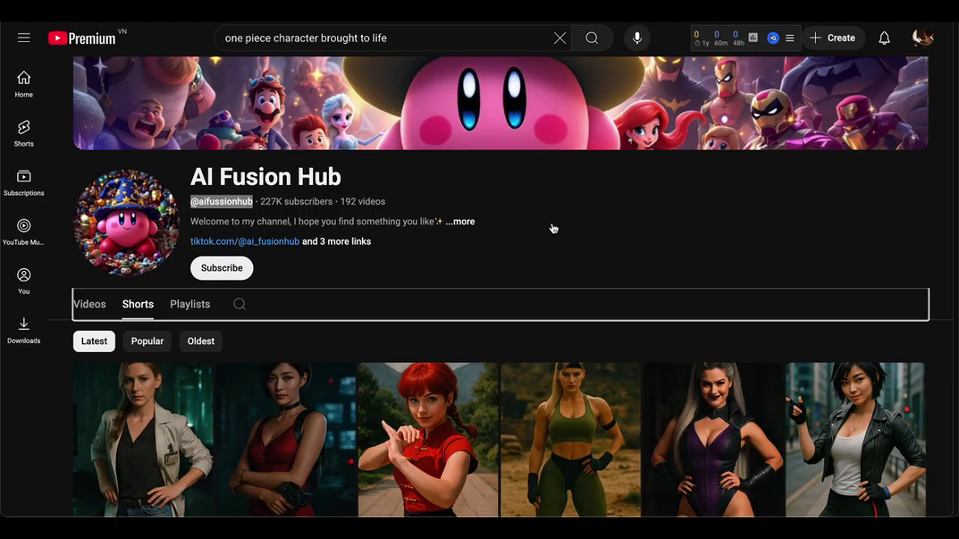
Scroll through the reference channel's Shorts on YouTube
{"action": "scroll", "coordinate": [552, 227], "scroll_direction": "down", "scroll_amount": 2}
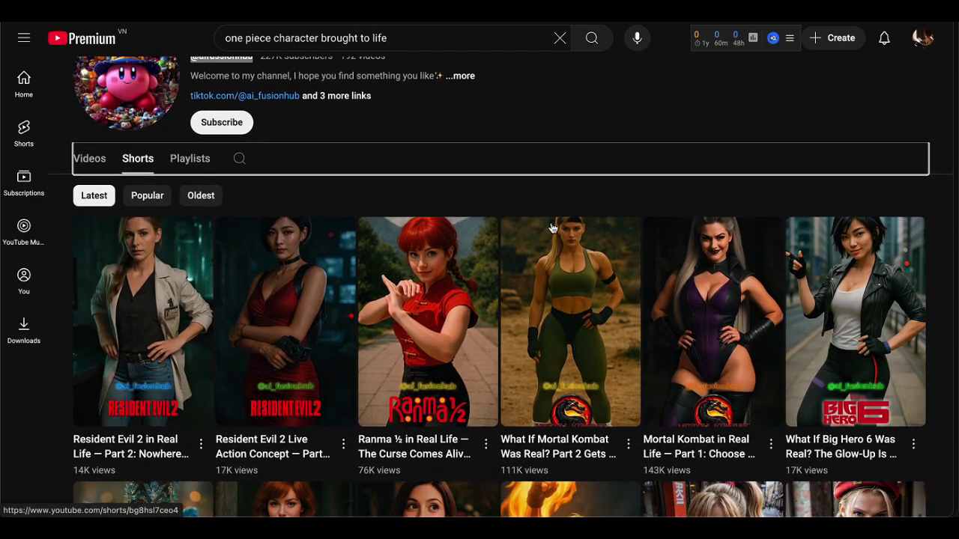
{"action": "scroll", "coordinate": [552, 227], "scroll_direction": "down", "scroll_amount": 9}
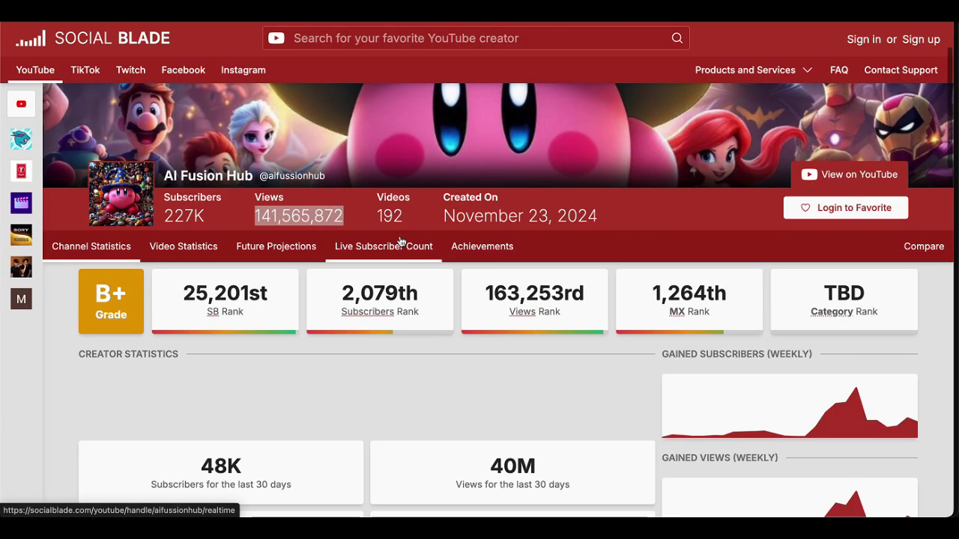
{"action": "scroll", "coordinate": [398, 242], "scroll_direction": "down", "scroll_amount": 2}
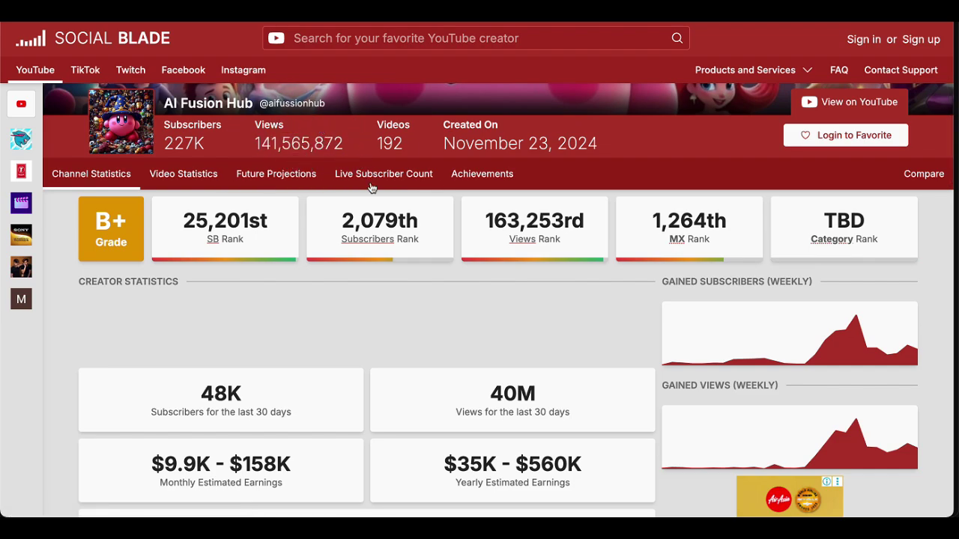
Scroll Social Blade down to the 14-day Daily Channel Metrics table and averages
{"action": "scroll", "coordinate": [376, 323], "scroll_direction": "down", "scroll_amount": 3}
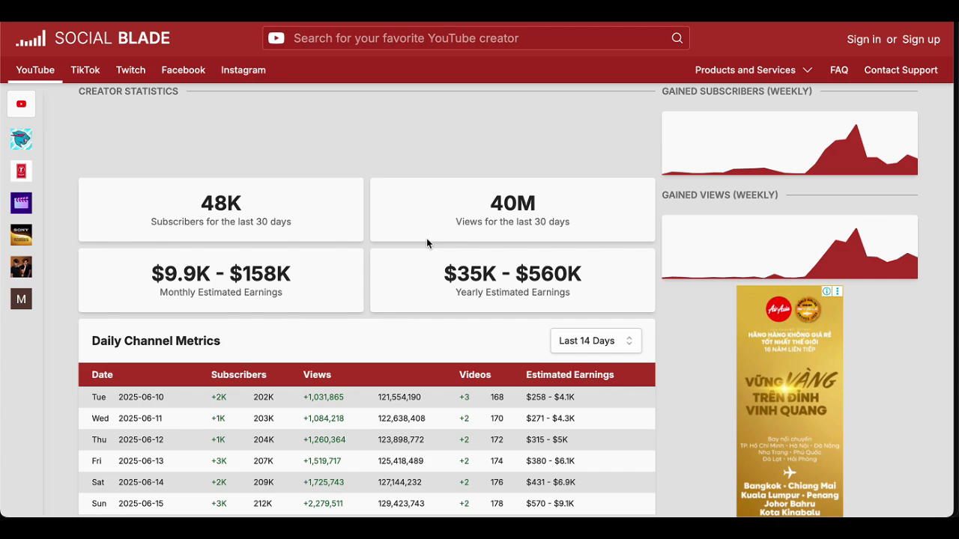
{"action": "scroll", "coordinate": [427, 238], "scroll_direction": "down", "scroll_amount": 3}
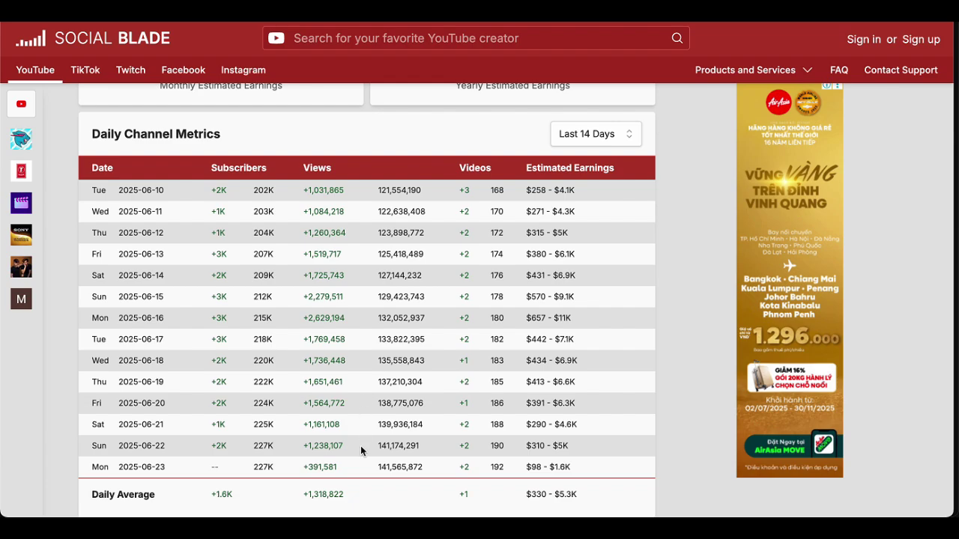
{"action": "scroll", "coordinate": [361, 450], "scroll_direction": "down", "scroll_amount": 1}
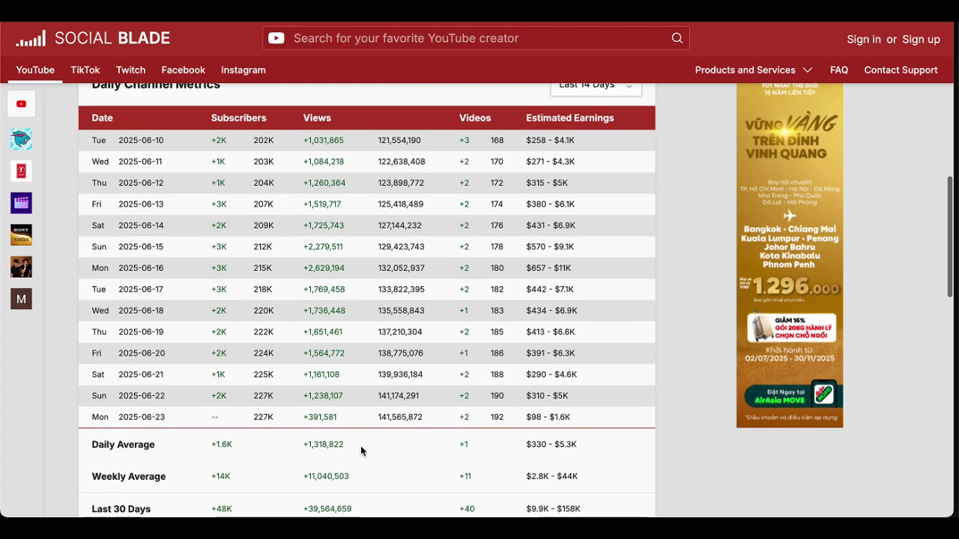
{"action": "scroll", "coordinate": [361, 450], "scroll_direction": "down", "scroll_amount": 2}
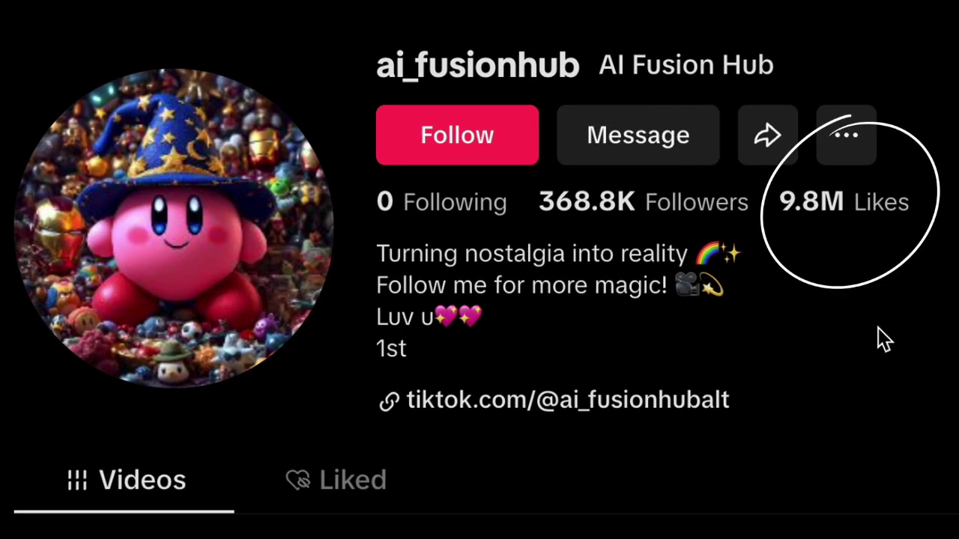
Scroll through the AI Fusion Hub TikTok grid of live-action cartoon remake videos
{"action": "scroll", "coordinate": [557, 171], "scroll_direction": "down", "scroll_amount": 5}
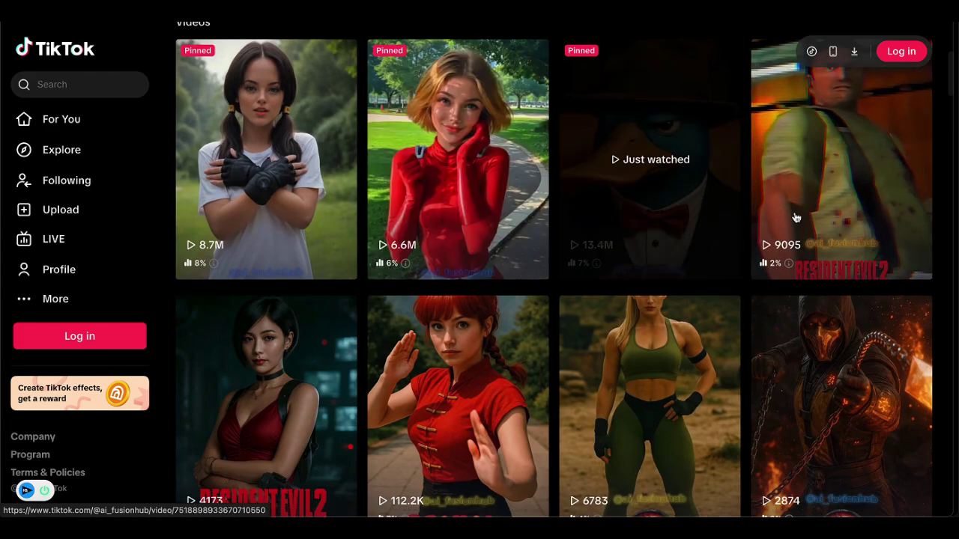
{"action": "scroll", "coordinate": [794, 216], "scroll_direction": "down", "scroll_amount": 4}
{"action": "scroll", "coordinate": [796, 218], "scroll_direction": "down", "scroll_amount": 5}
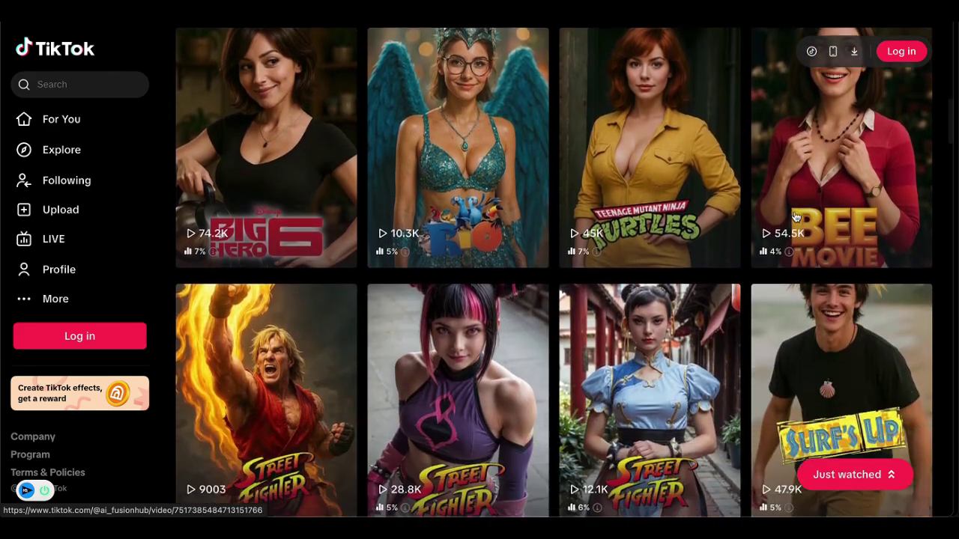
{"action": "scroll", "coordinate": [795, 217], "scroll_direction": "down", "scroll_amount": 6}
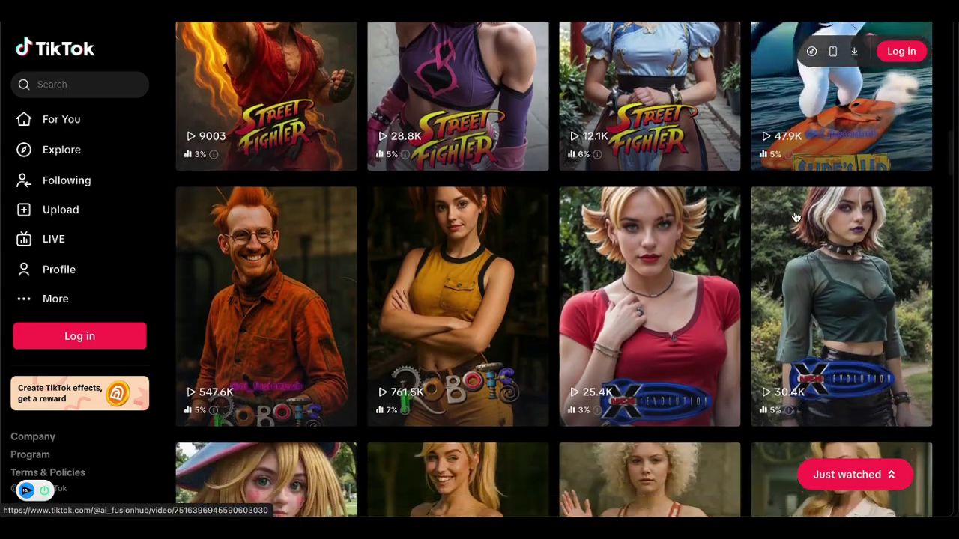
{"action": "scroll", "coordinate": [795, 217], "scroll_direction": "down", "scroll_amount": 5}
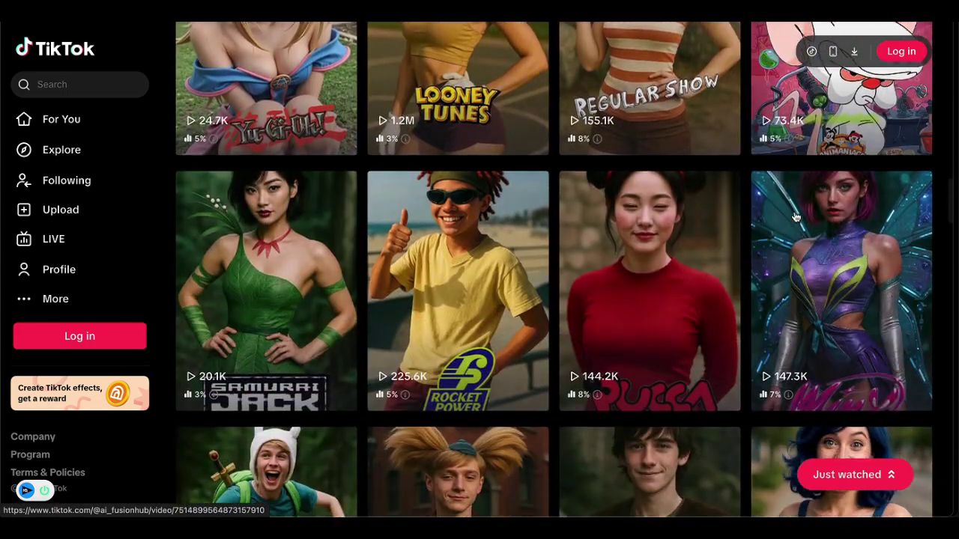